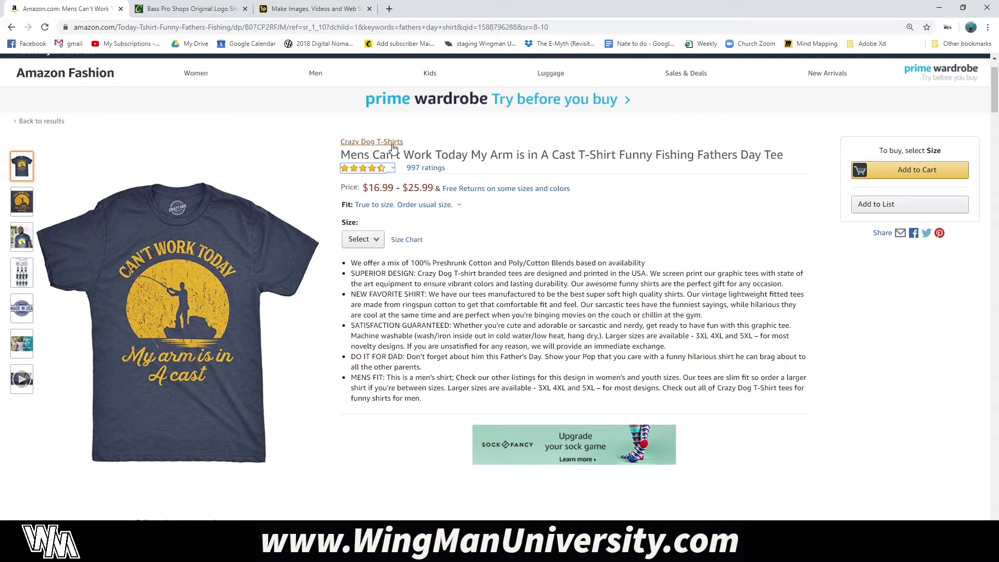
- Examine the Bass Pro Shops logo shirt on the Cabela's page up close and compare it with the Amazon fishing shirt
{"action": "left_click", "coordinate": [190, 9]}
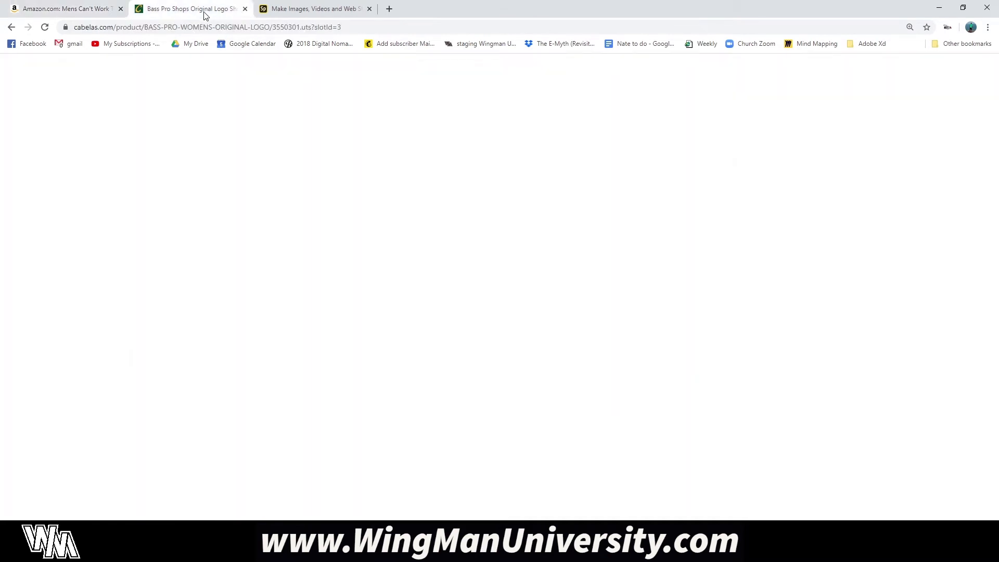
{"action": "scroll", "coordinate": [412, 228], "scroll_direction": "up", "scroll_amount": 5}
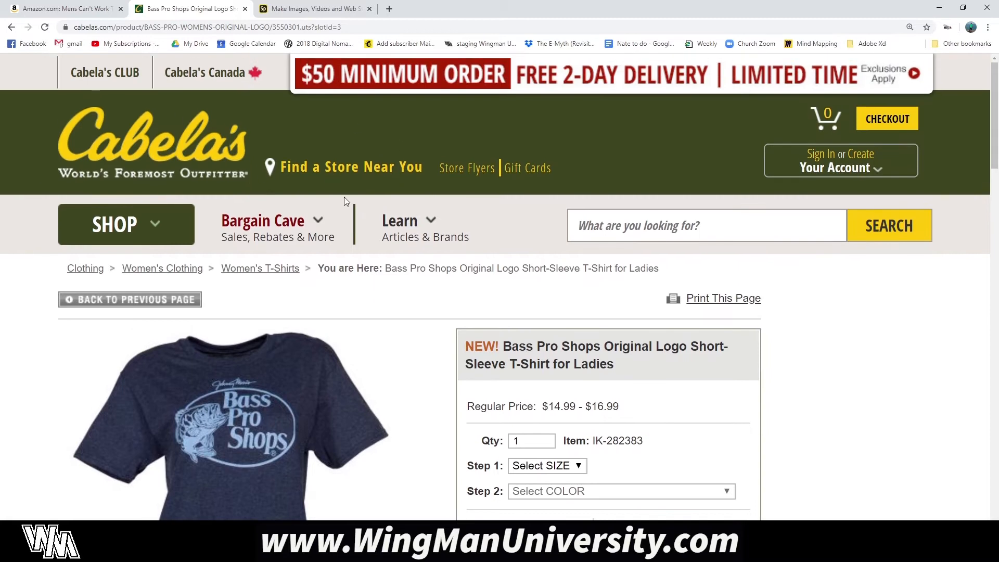
{"action": "scroll", "coordinate": [83, 312], "scroll_direction": "down", "scroll_amount": 1}
{"action": "scroll", "coordinate": [120, 287], "scroll_direction": "down", "scroll_amount": 1}
{"action": "scroll", "coordinate": [160, 256], "scroll_direction": "up", "scroll_amount": 1}
{"action": "mouse_move", "coordinate": [269, 191]}
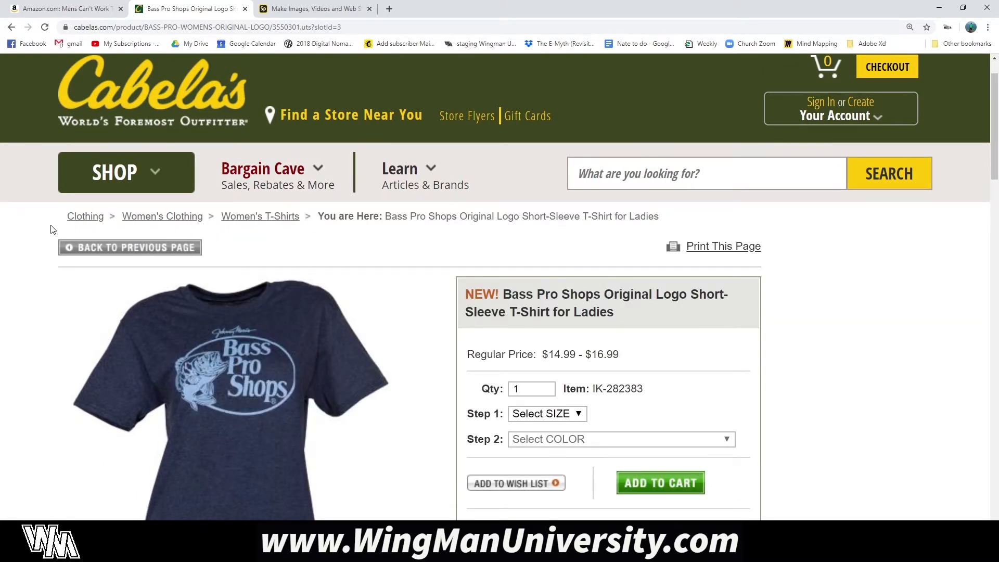
{"action": "scroll", "coordinate": [54, 229], "scroll_direction": "down", "scroll_amount": 1}
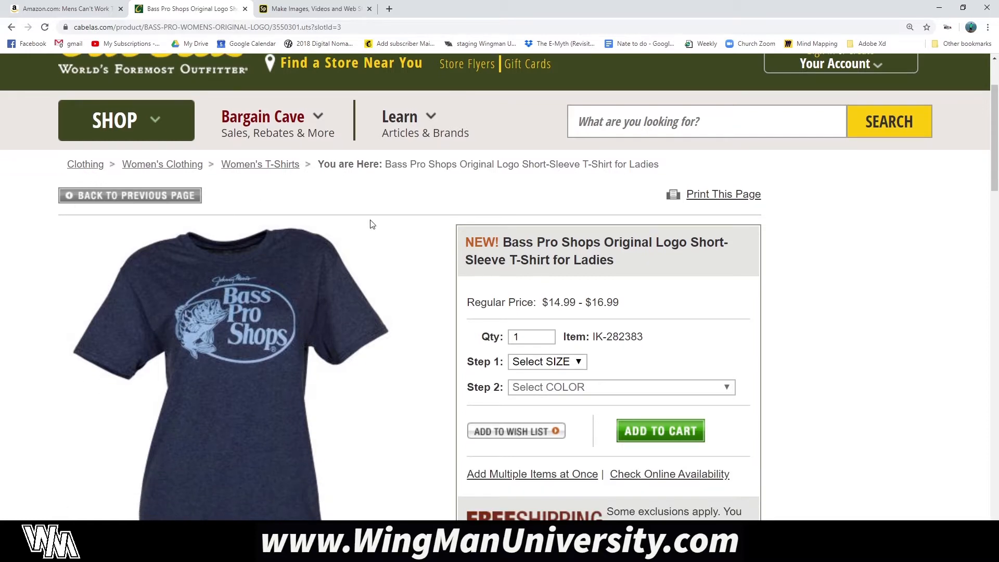
{"action": "scroll", "coordinate": [418, 196], "scroll_direction": "down", "scroll_amount": 2}
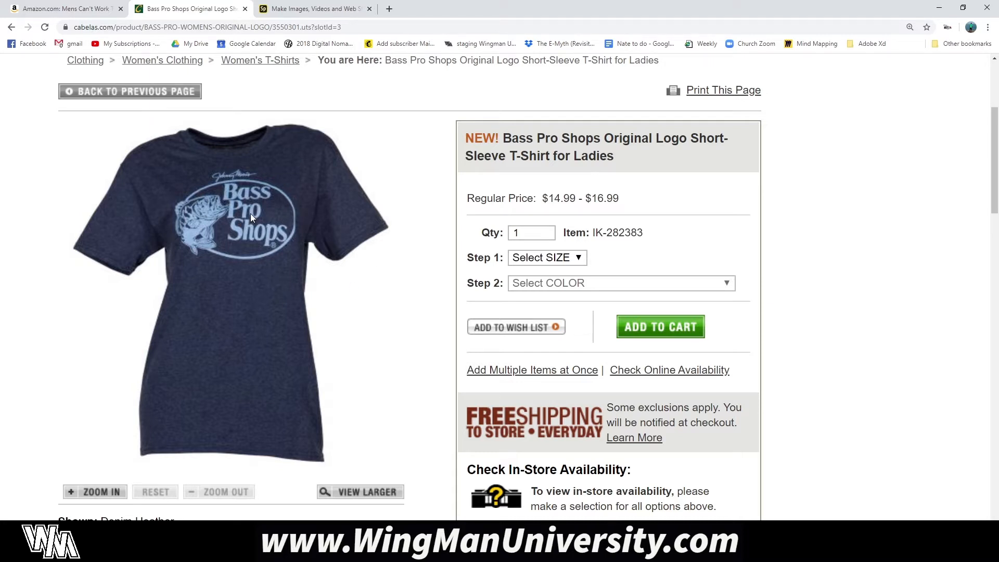
{"action": "scroll", "coordinate": [236, 216], "scroll_direction": "up", "scroll_amount": 5, "text": "ctrl"}
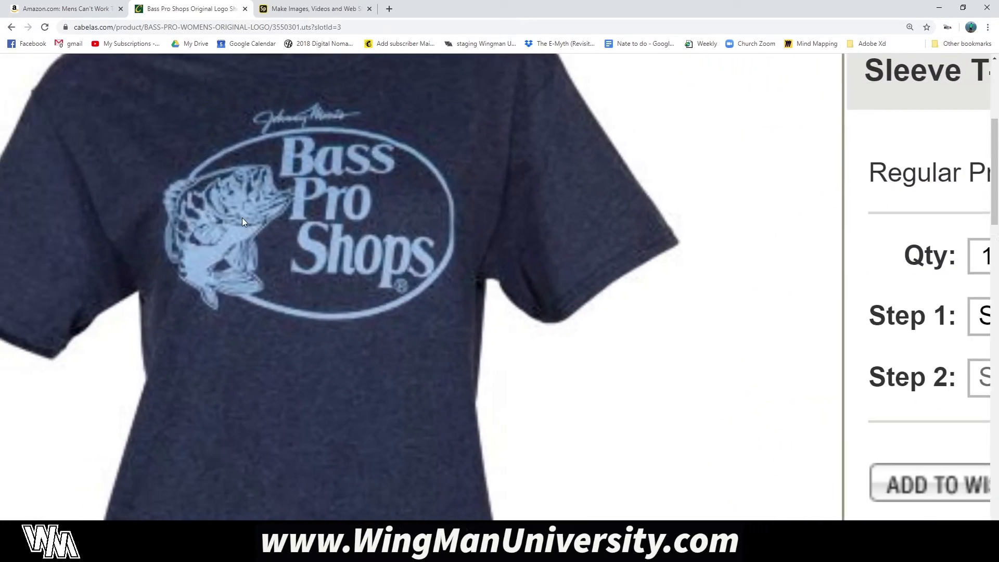
{"action": "key", "text": "ctrl+shift+Tab"}
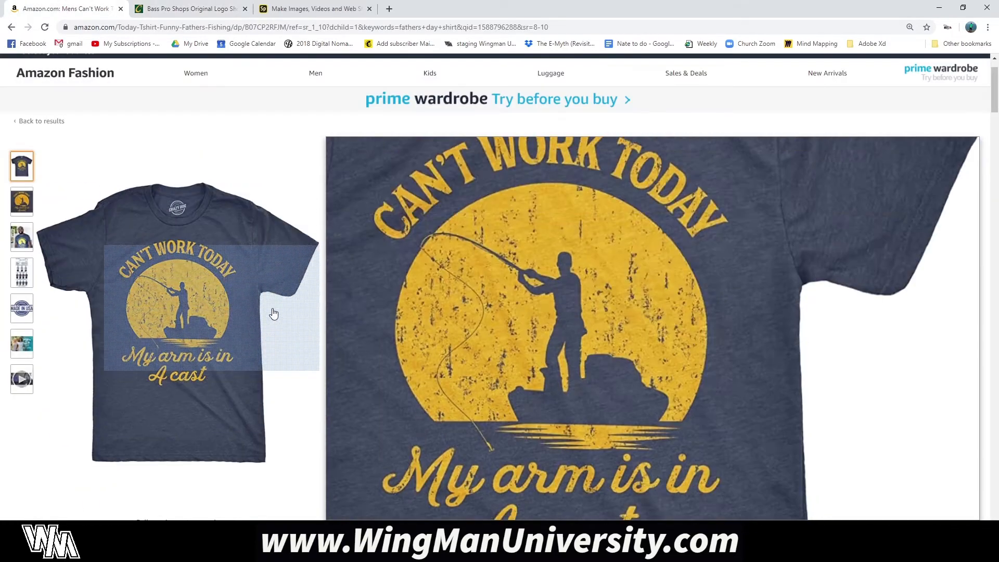
{"action": "key", "text": "ctrl+Tab"}
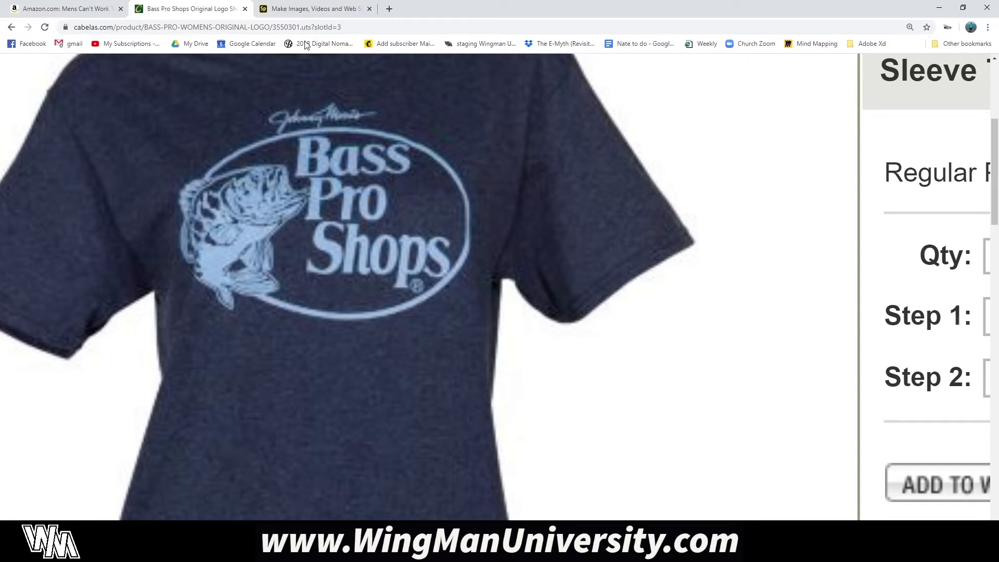
{"action": "scroll", "coordinate": [416, 243], "scroll_direction": "up", "scroll_amount": 2}
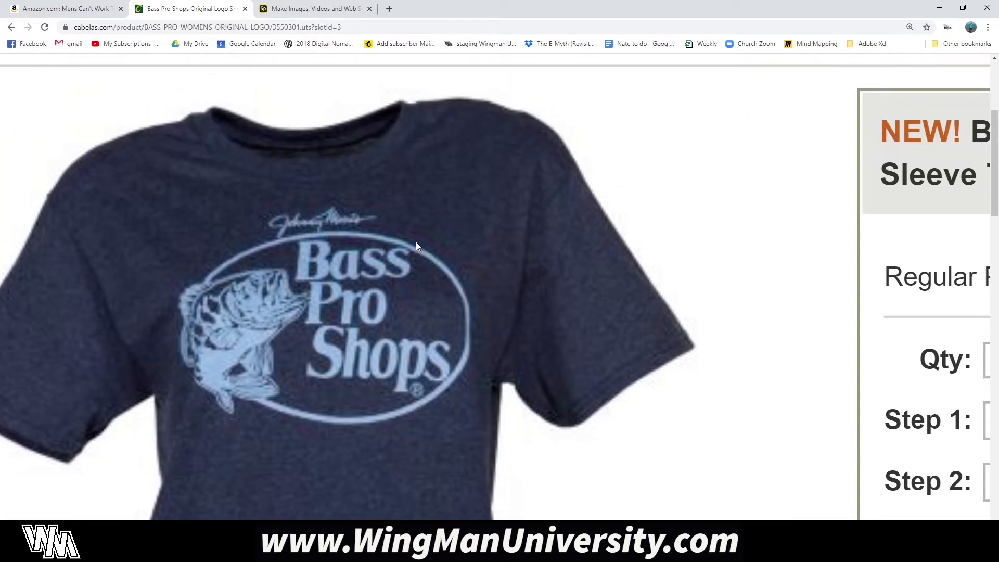
- Place the Adobe Spark Post design in its own window beside a narrower window showing the Bass Pro Shops shirt logo
{"action": "left_click", "coordinate": [328, 9]}
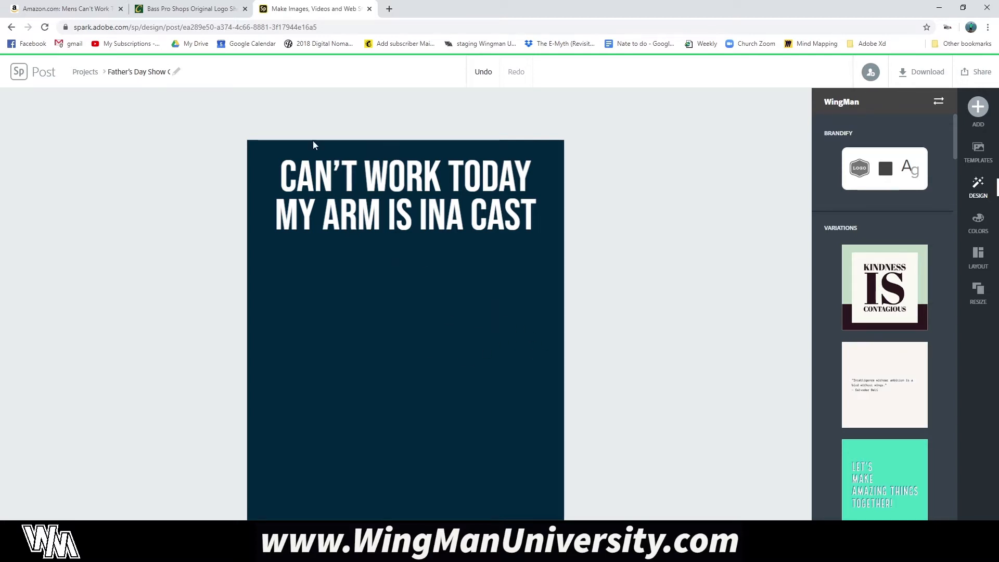
{"action": "left_click", "coordinate": [192, 8]}
{"action": "left_click", "coordinate": [311, 9]}
{"action": "left_click_drag", "start_coordinate": [311, 9], "coordinate": [996, 131]}
{"action": "left_click", "coordinate": [267, 167]}
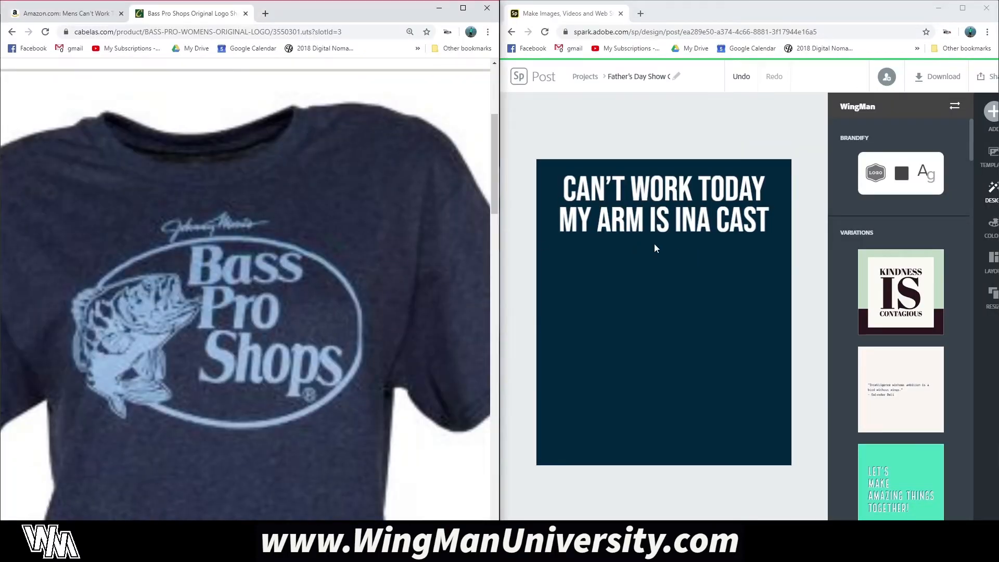
{"action": "left_click_drag", "start_coordinate": [498, 283], "coordinate": [274, 333]}
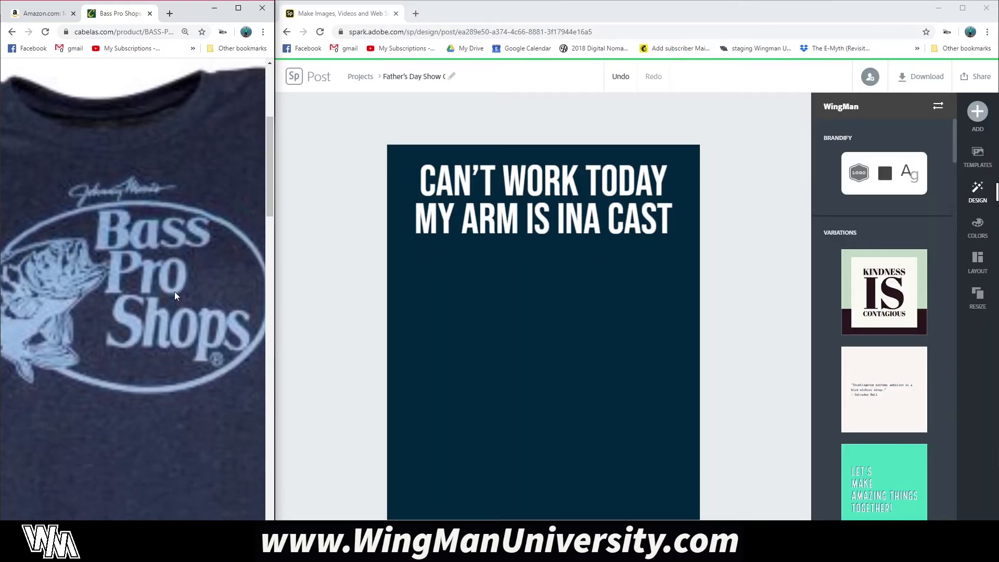
{"action": "scroll", "coordinate": [175, 296], "scroll_direction": "down", "scroll_amount": 1}
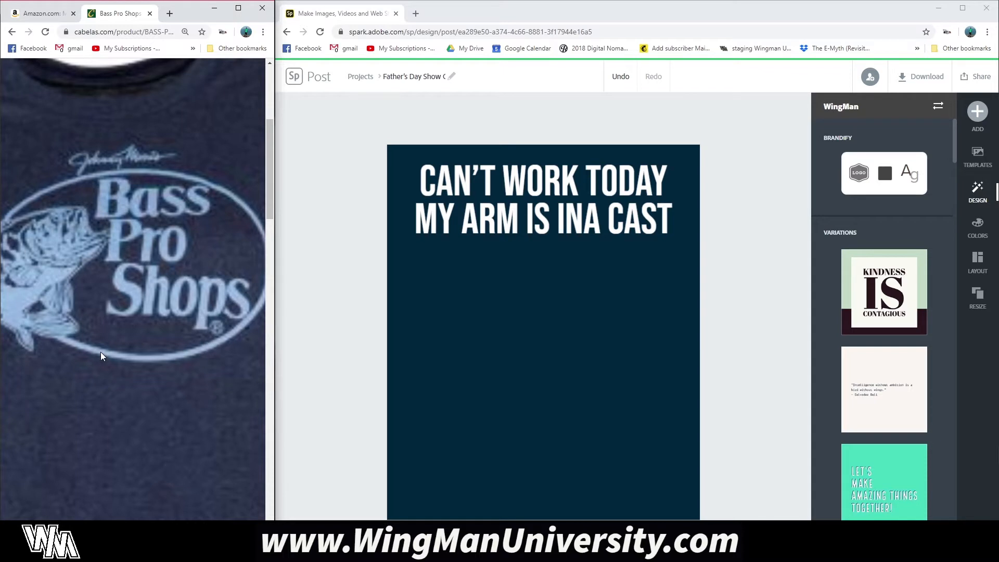
- Move the slogan text lower on the canvas and add a thick outlined horizontal oval from the "oval" icon results
{"action": "left_click", "coordinate": [543, 207]}
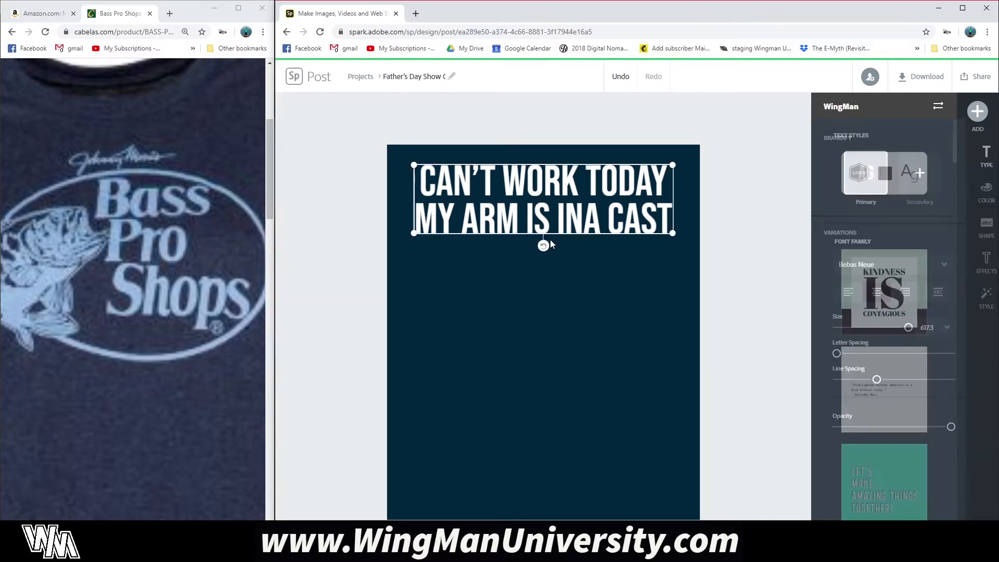
{"action": "left_click_drag", "start_coordinate": [530, 199], "coordinate": [530, 249]}
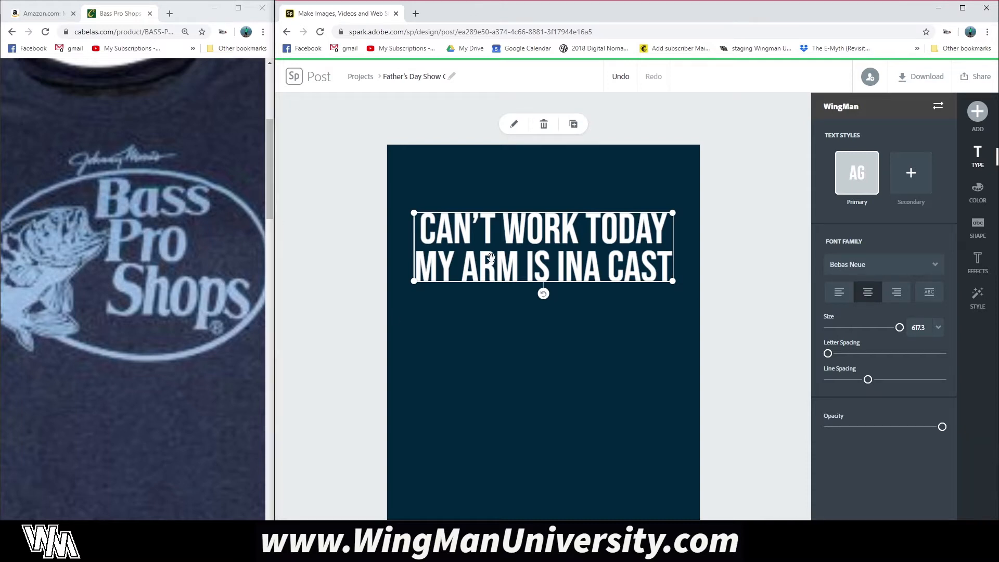
{"action": "left_click", "coordinate": [974, 115]}
{"action": "left_click", "coordinate": [899, 125]}
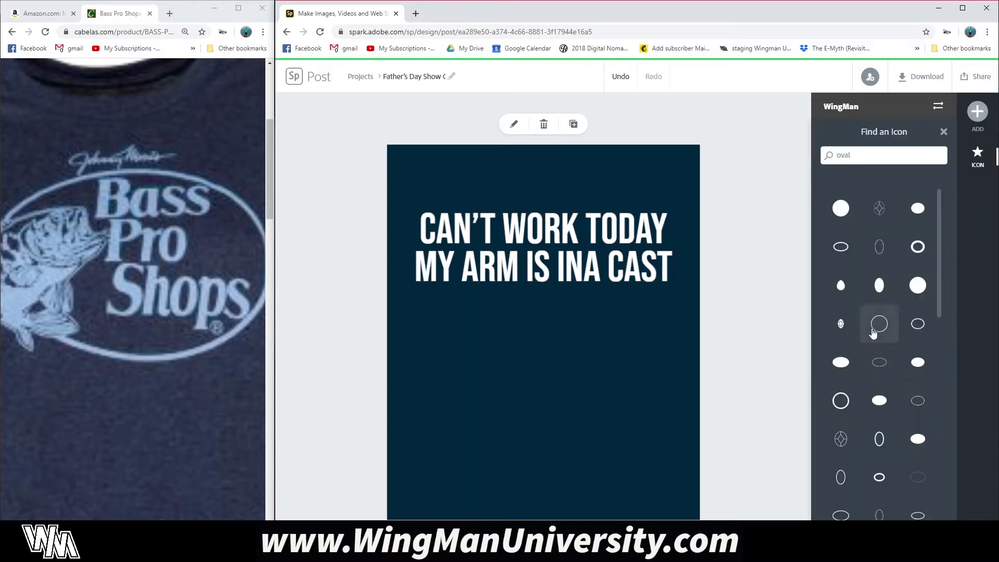
{"action": "left_click", "coordinate": [841, 249]}
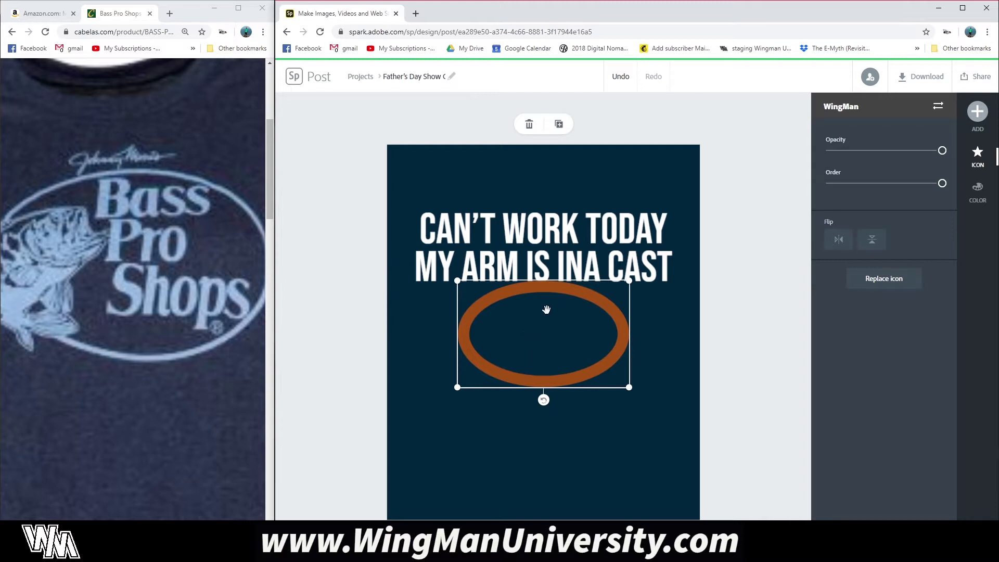
- Enlarge the oval to nearly the canvas width and position it centered around the slogan text
{"action": "left_click_drag", "start_coordinate": [601, 296], "coordinate": [530, 144]}
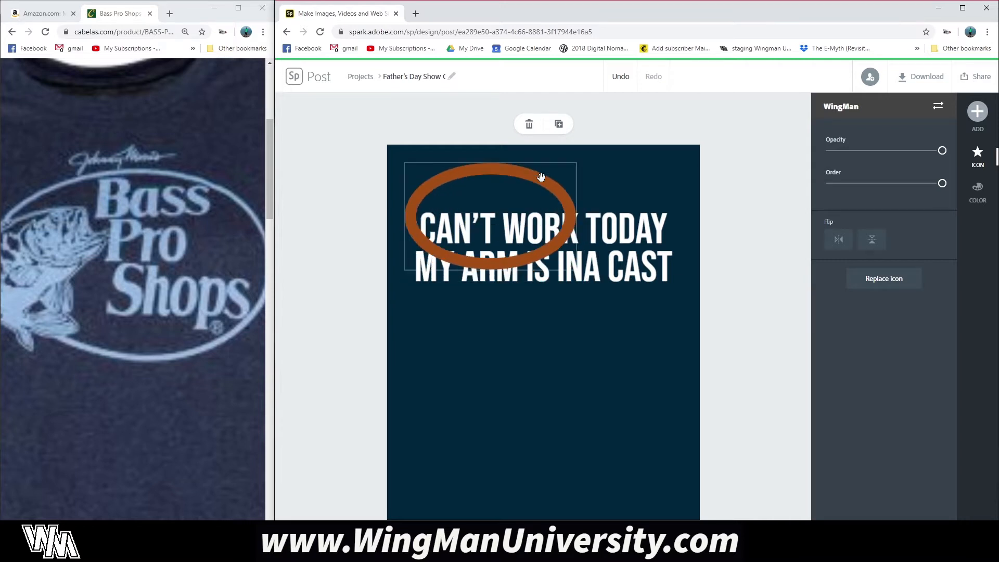
{"action": "left_click_drag", "start_coordinate": [576, 265], "coordinate": [699, 344]}
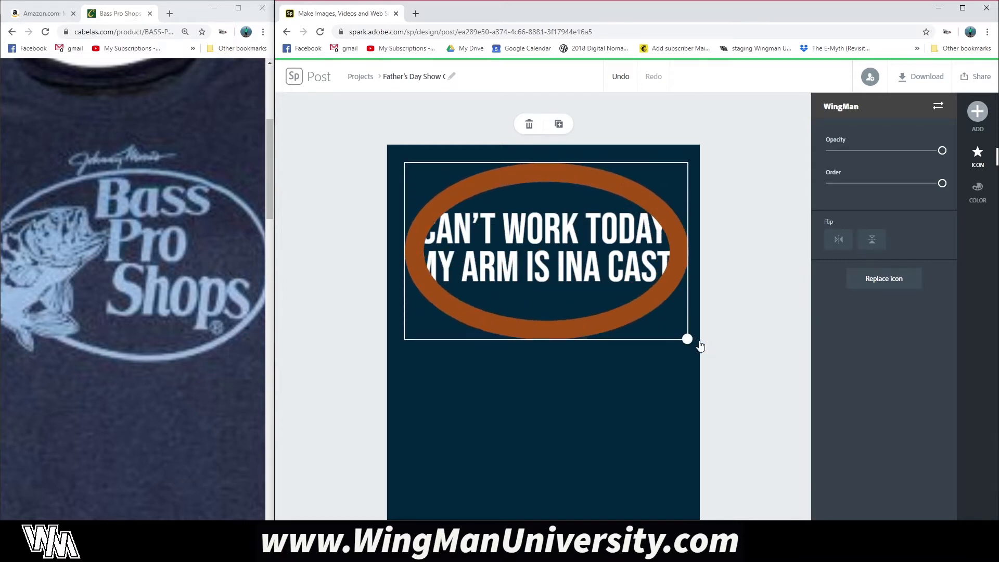
{"action": "mouse_move", "coordinate": [580, 186]}
{"action": "left_mouse_down"}
{"action": "mouse_move", "coordinate": [571, 174]}
{"action": "mouse_move", "coordinate": [581, 183]}
{"action": "left_mouse_up"}
{"action": "left_click_drag", "start_coordinate": [539, 274], "coordinate": [539, 274]}
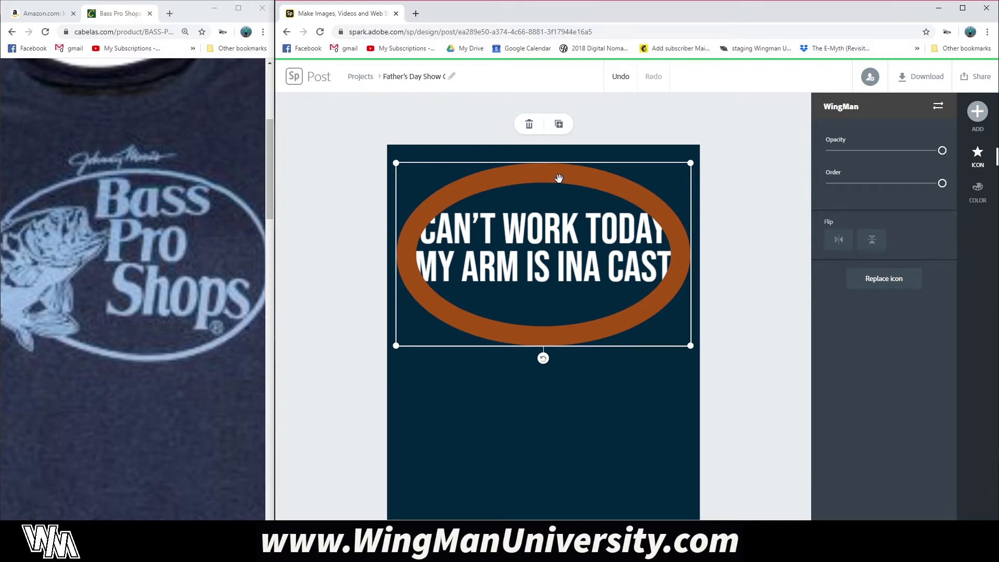
- Replace the oval with a thinner outlined horizontal oval icon and move it slightly lower on the canvas
{"action": "left_click", "coordinate": [901, 280]}
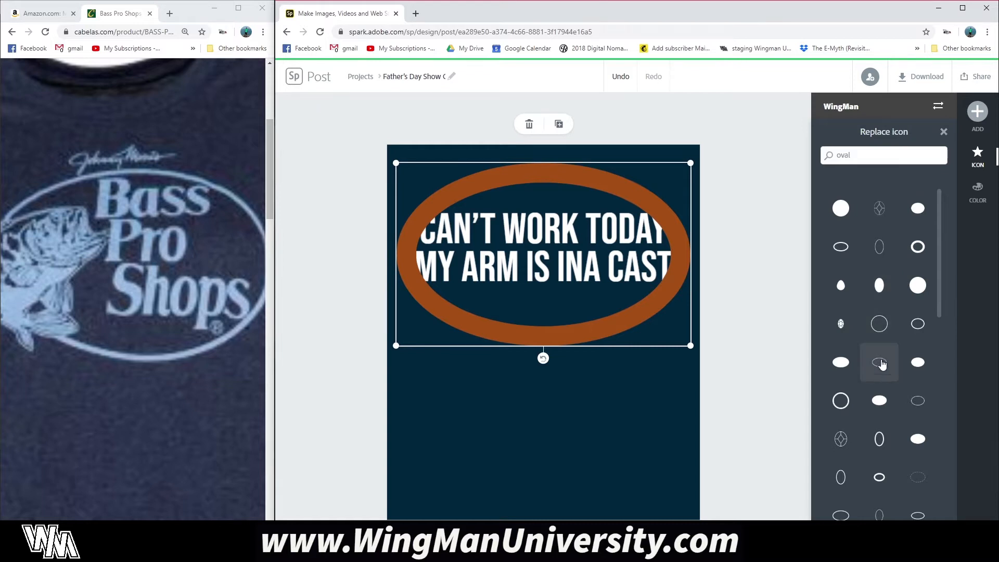
{"action": "left_click", "coordinate": [880, 363]}
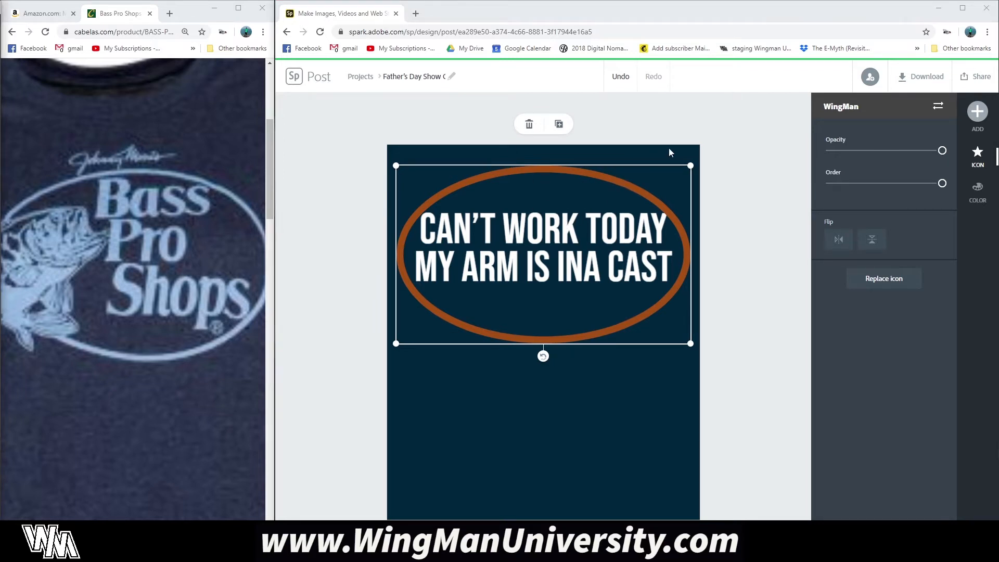
{"action": "left_click_drag", "start_coordinate": [603, 180], "coordinate": [602, 200]}
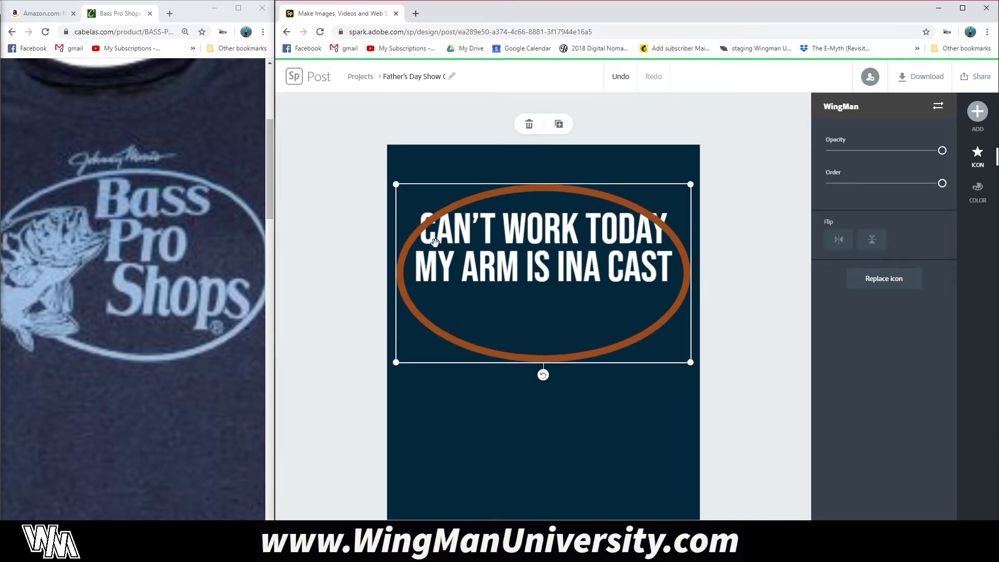
- Move the slogan text down so it sits centered inside the oval
{"action": "left_click", "coordinate": [566, 255]}
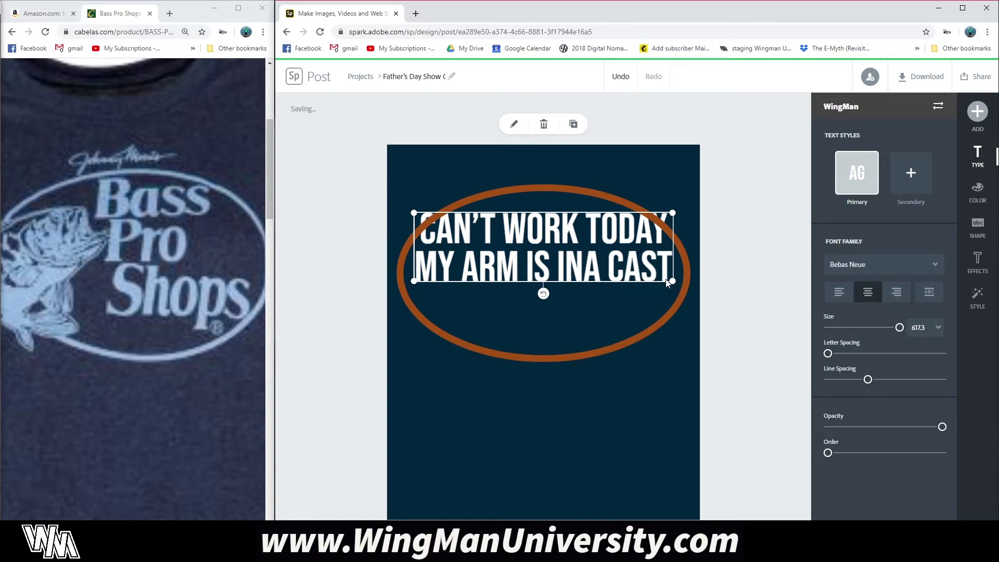
{"action": "left_click_drag", "start_coordinate": [591, 276], "coordinate": [586, 308]}
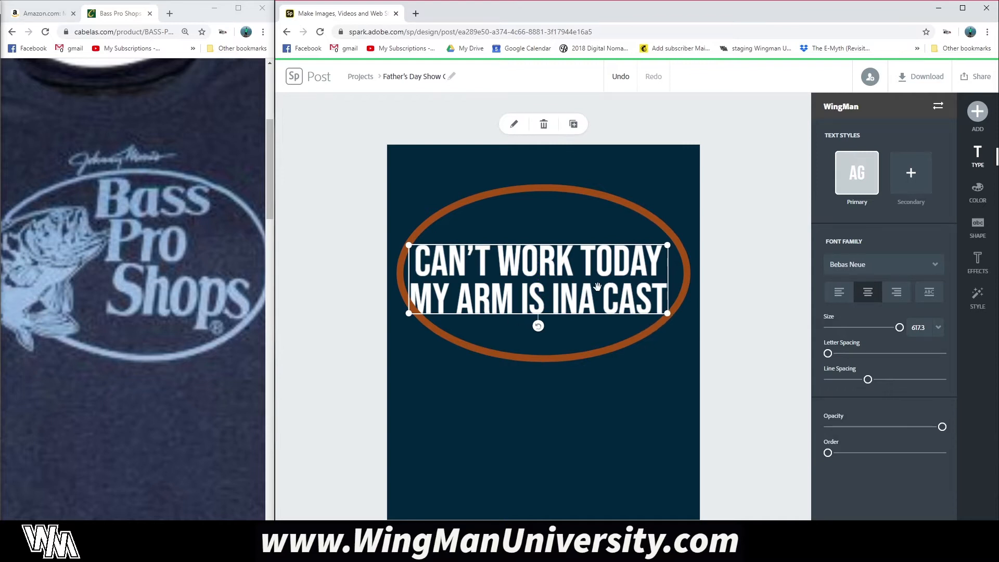
{"action": "left_click_drag", "start_coordinate": [533, 283], "coordinate": [538, 271]}
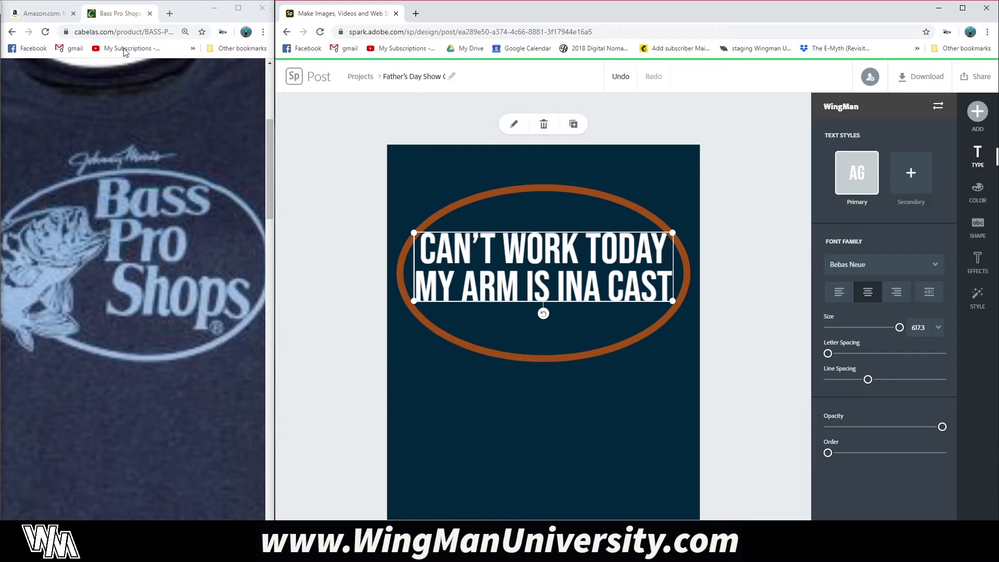
- Show the Amazon "Can't Work Today" shirt in the reference window and enlarge its printed design
{"action": "left_click", "coordinate": [41, 19]}
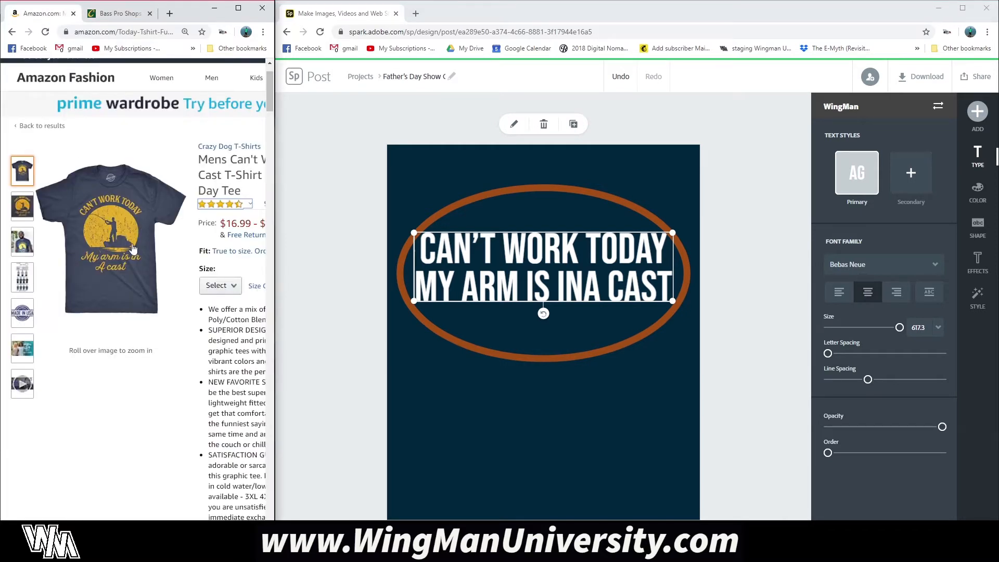
{"action": "left_click", "coordinate": [110, 234]}
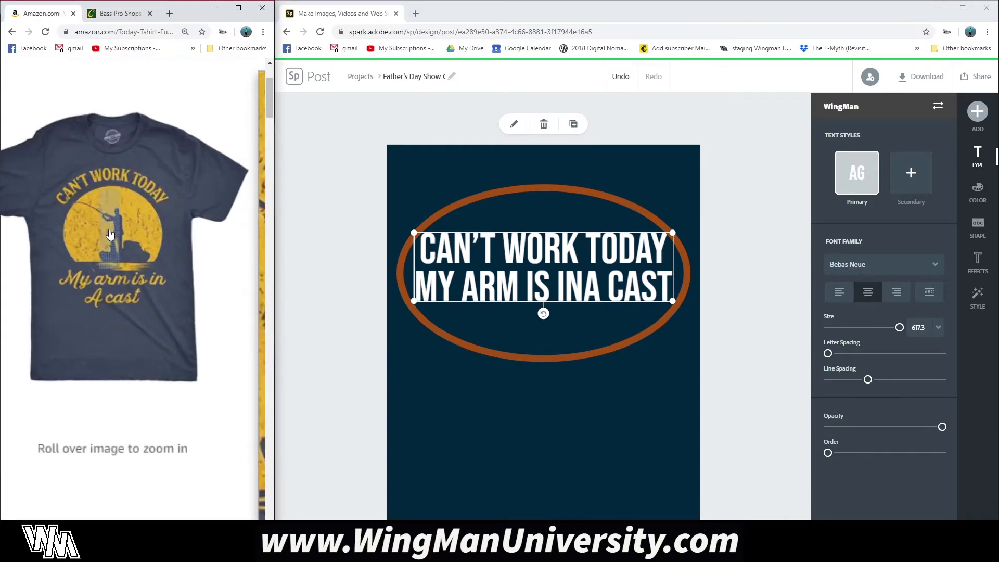
{"action": "scroll", "coordinate": [122, 244], "scroll_direction": "up", "scroll_amount": 2}
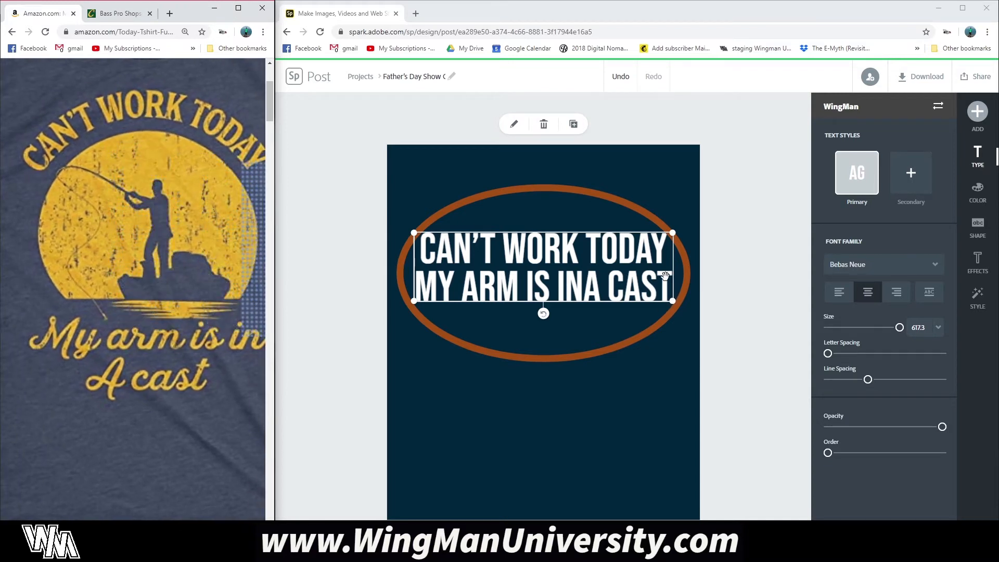
{"action": "left_click", "coordinate": [616, 289]}
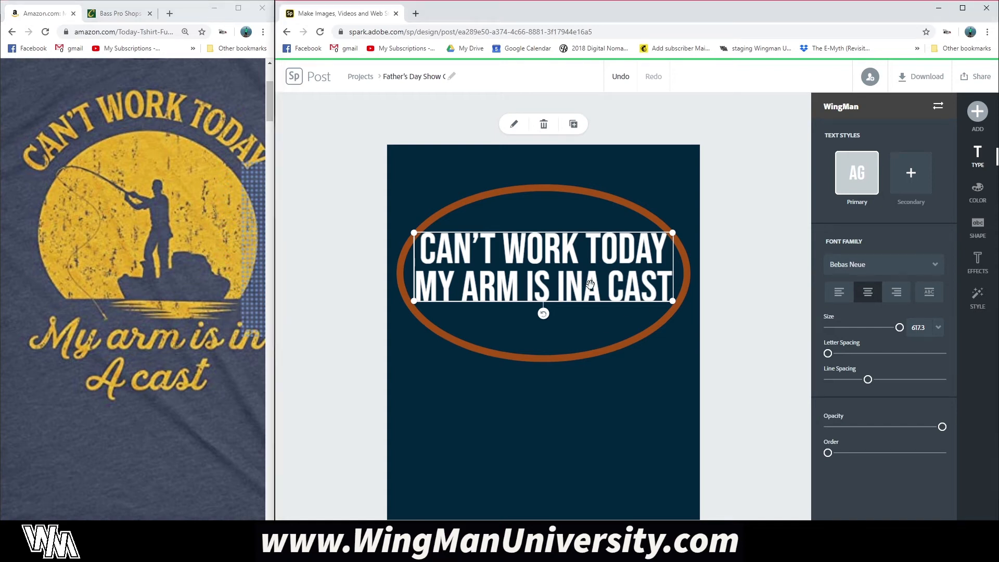
{"action": "double_click", "coordinate": [590, 285]}
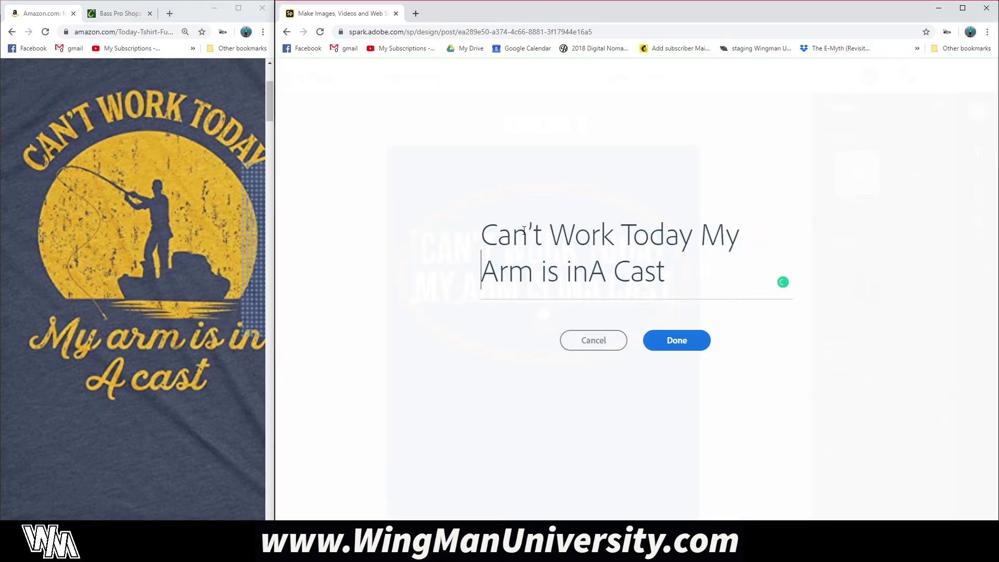
{"action": "left_click", "coordinate": [671, 341]}
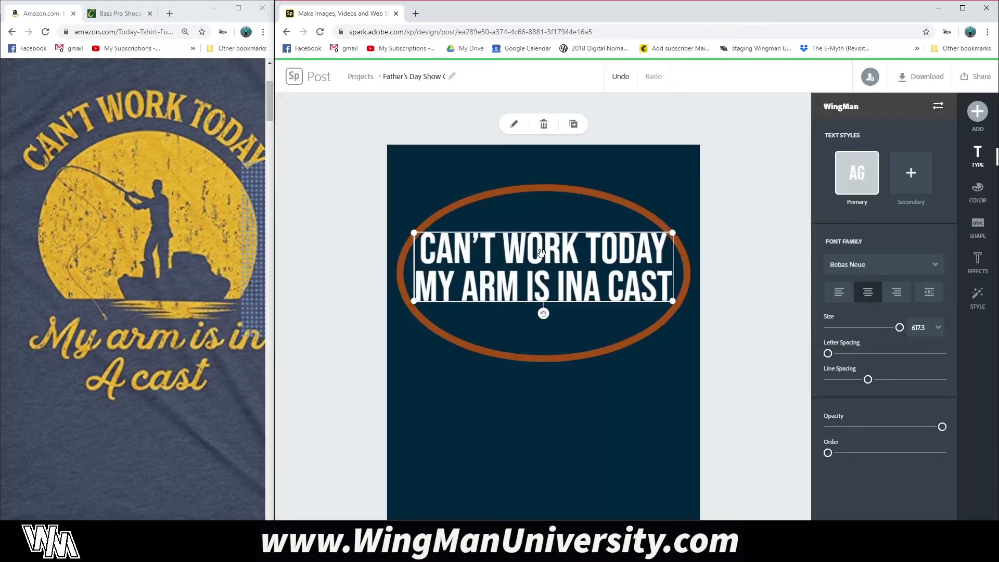
- Duplicate the slogan text and shorten the copy inside the oval to "Can't Work Today"
{"action": "left_click", "coordinate": [573, 126]}
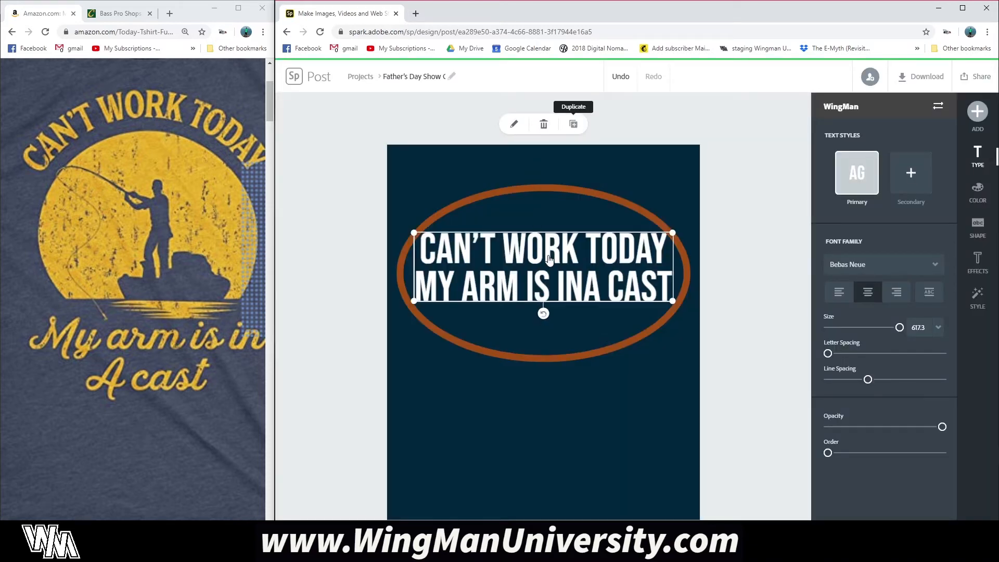
{"action": "double_click", "coordinate": [540, 281]}
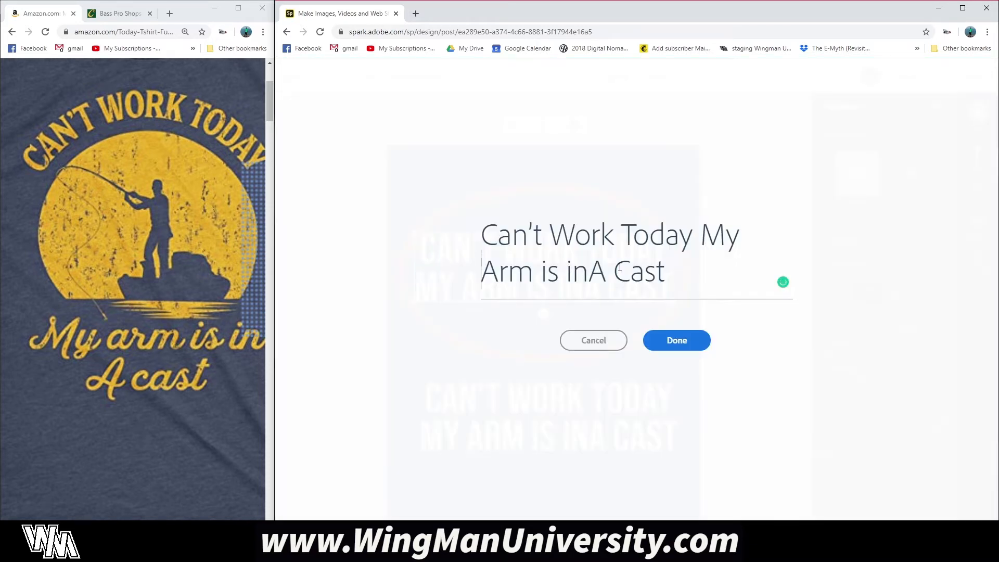
{"action": "left_click", "coordinate": [696, 233]}
{"action": "left_click_drag", "start_coordinate": [696, 234], "coordinate": [712, 297]}
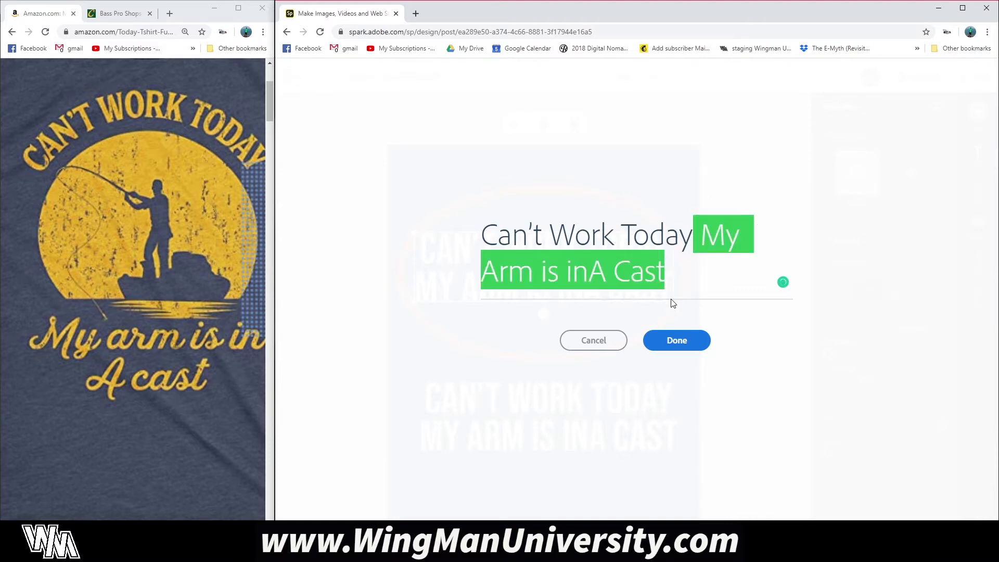
{"action": "key", "text": "BackSpace"}
{"action": "left_click", "coordinate": [677, 340]}
- Change the slogan copy below the oval to read "My Arm is in A Cast"
{"action": "left_click", "coordinate": [529, 408]}
{"action": "left_click", "coordinate": [529, 408]}
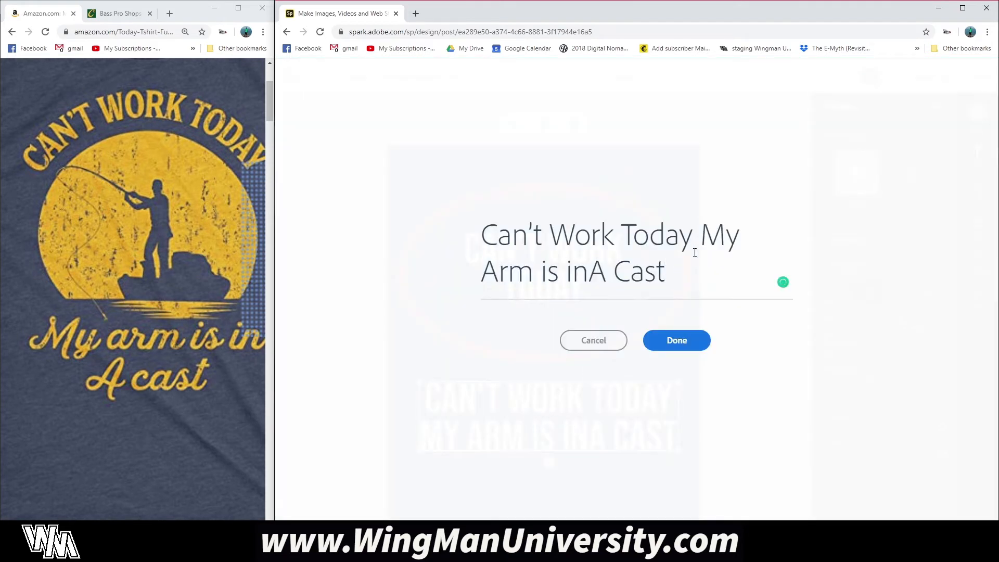
{"action": "left_click_drag", "start_coordinate": [700, 237], "coordinate": [439, 243]}
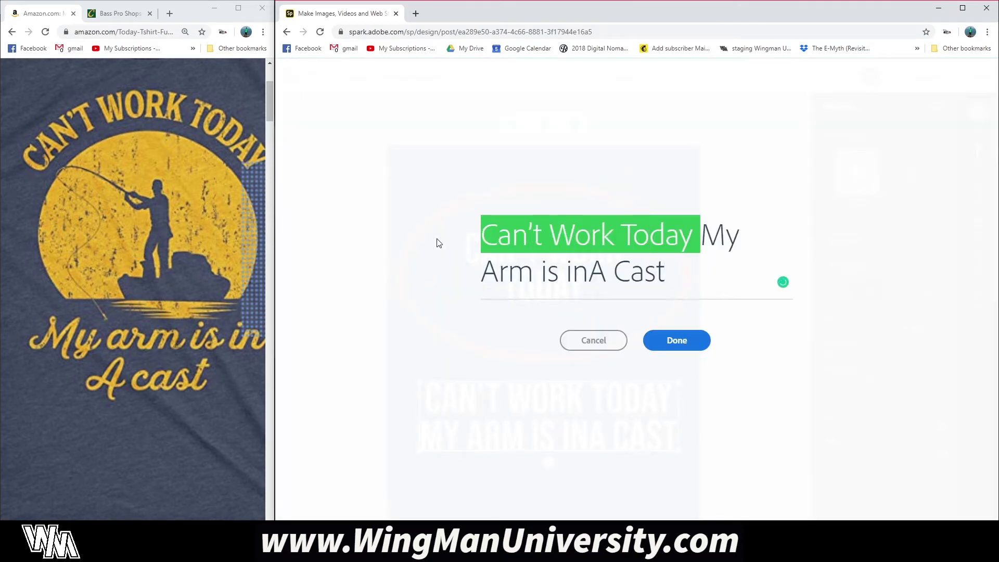
{"action": "key", "text": "BackSpace"}
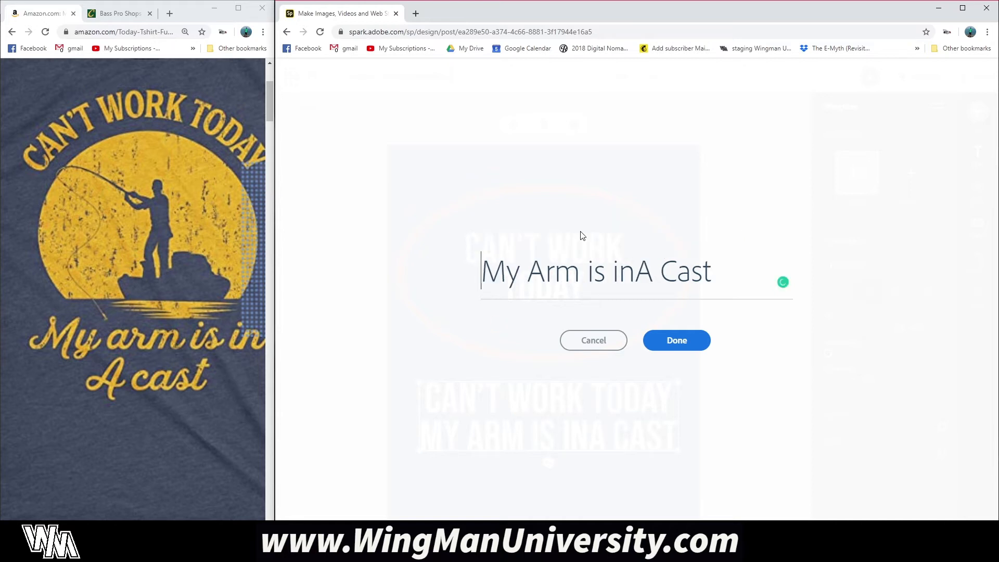
{"action": "left_click", "coordinate": [632, 269]}
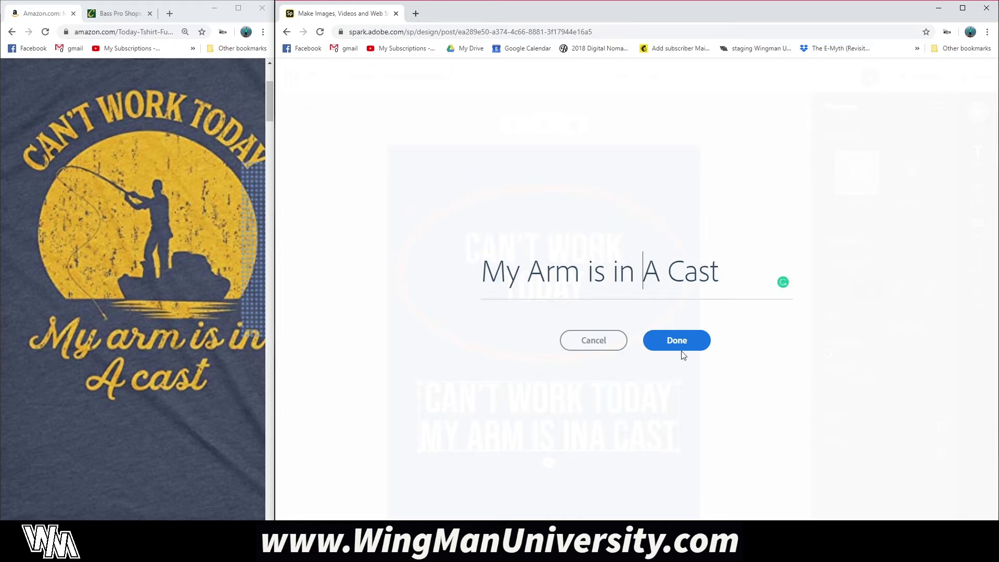
{"action": "left_click", "coordinate": [676, 340]}
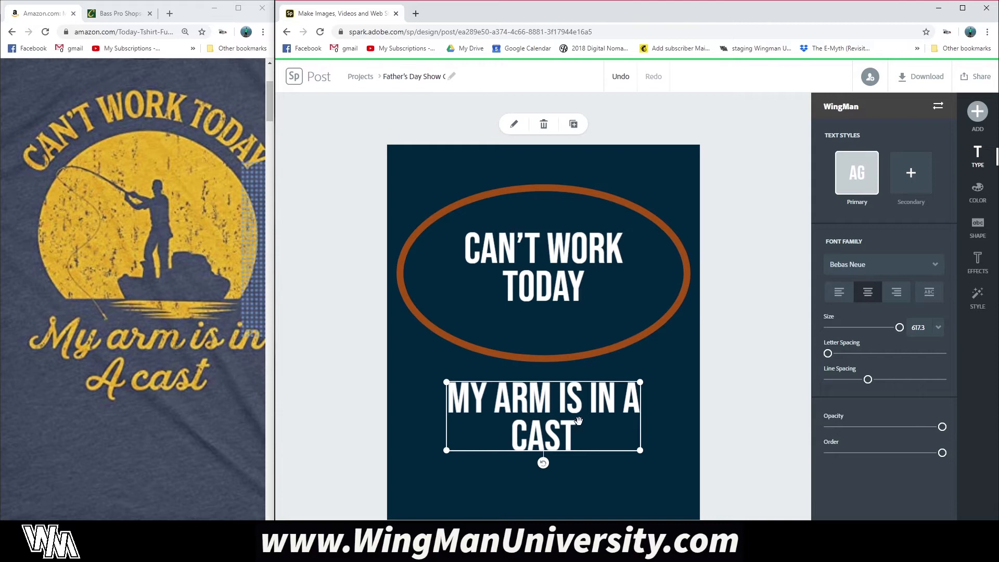
- Widen the "Can't Work Today" text onto a single line and place it in the upper part of the oval
{"action": "left_click", "coordinate": [545, 281]}
{"action": "left_click_drag", "start_coordinate": [631, 306], "coordinate": [693, 281]}
{"action": "left_click_drag", "start_coordinate": [578, 276], "coordinate": [555, 239]}
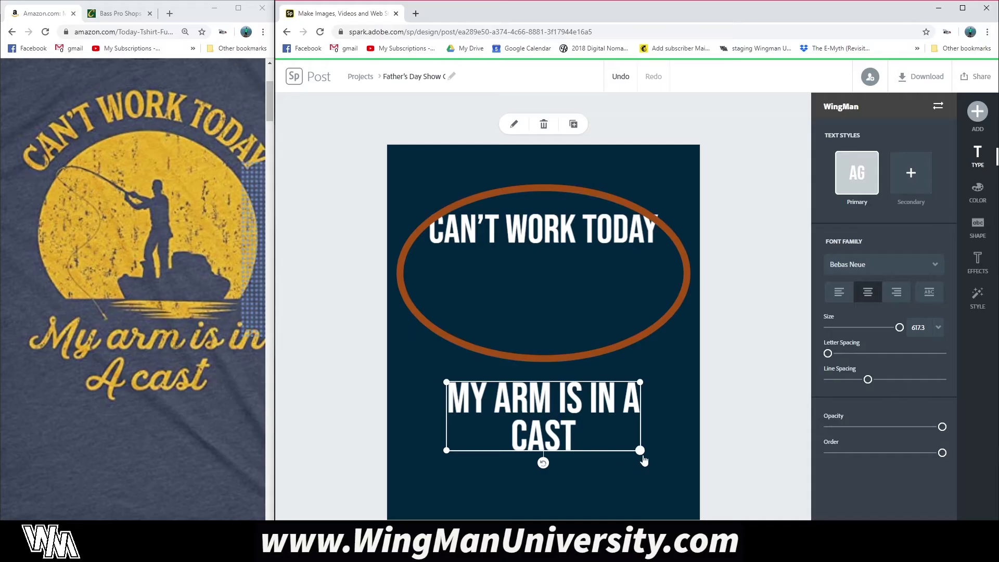
- Rewrap "My Arm is in A Cast" as "My Arm is / in A Cast" and position it in the right half of the oval, under "Can't Work Today"
{"action": "left_click_drag", "start_coordinate": [644, 461], "coordinate": [608, 471]}
{"action": "left_click_drag", "start_coordinate": [541, 375], "coordinate": [579, 223]}
{"action": "left_click", "coordinate": [575, 240]}
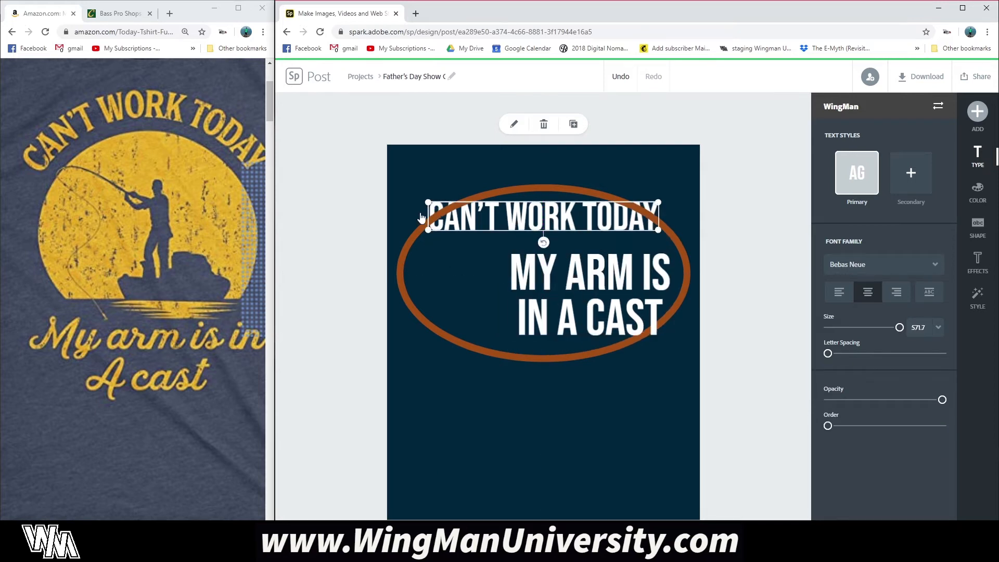
{"action": "mouse_move", "coordinate": [619, 289]}
{"action": "left_mouse_down"}
{"action": "mouse_move", "coordinate": [614, 266]}
{"action": "mouse_move", "coordinate": [617, 279]}
{"action": "left_mouse_up"}
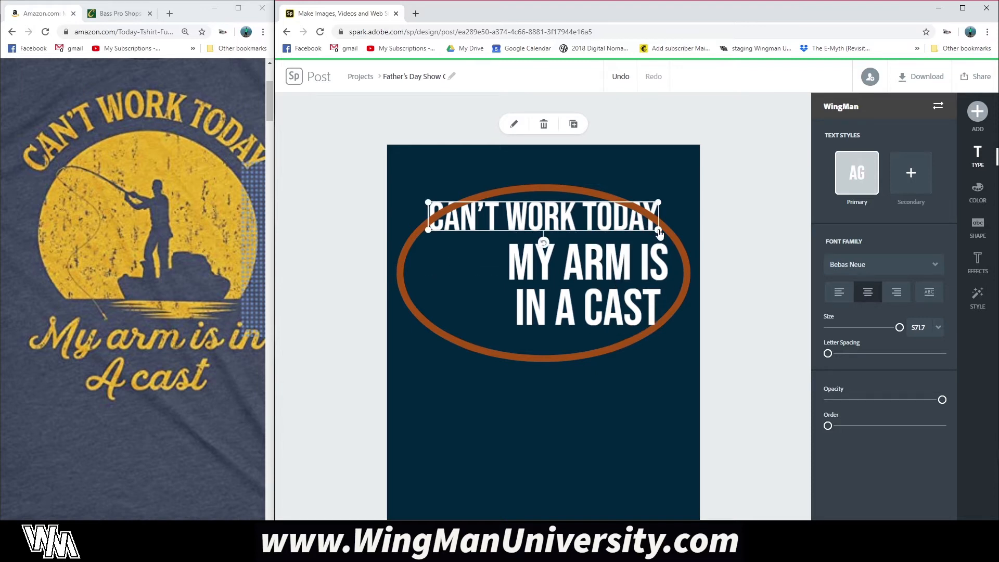
- Shrink "Can't Work Today" to a size of about 400 and center it inside the top of the oval
{"action": "left_click_drag", "start_coordinate": [658, 230], "coordinate": [589, 221]}
{"action": "left_click_drag", "start_coordinate": [526, 210], "coordinate": [565, 224]}
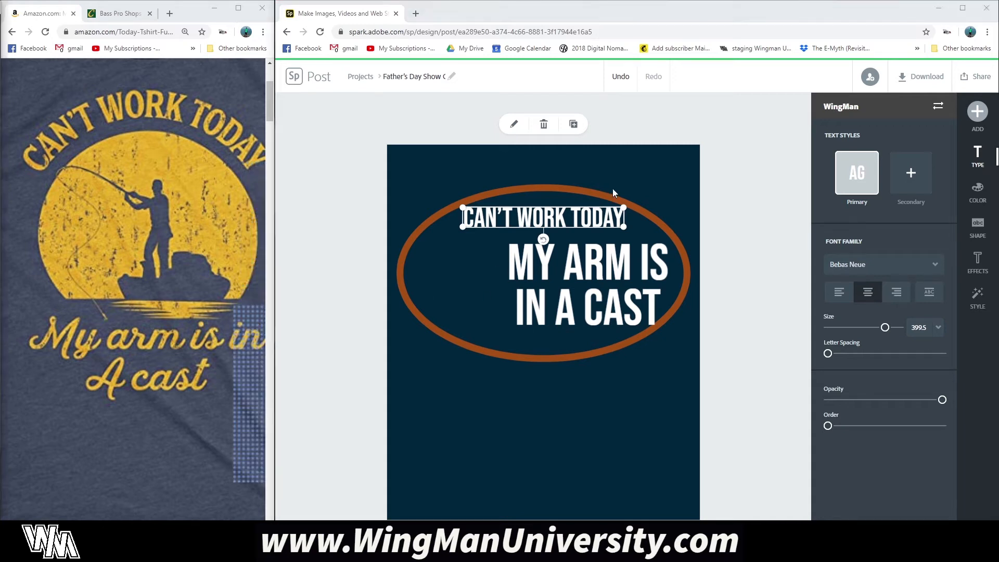
{"action": "left_click", "coordinate": [431, 306]}
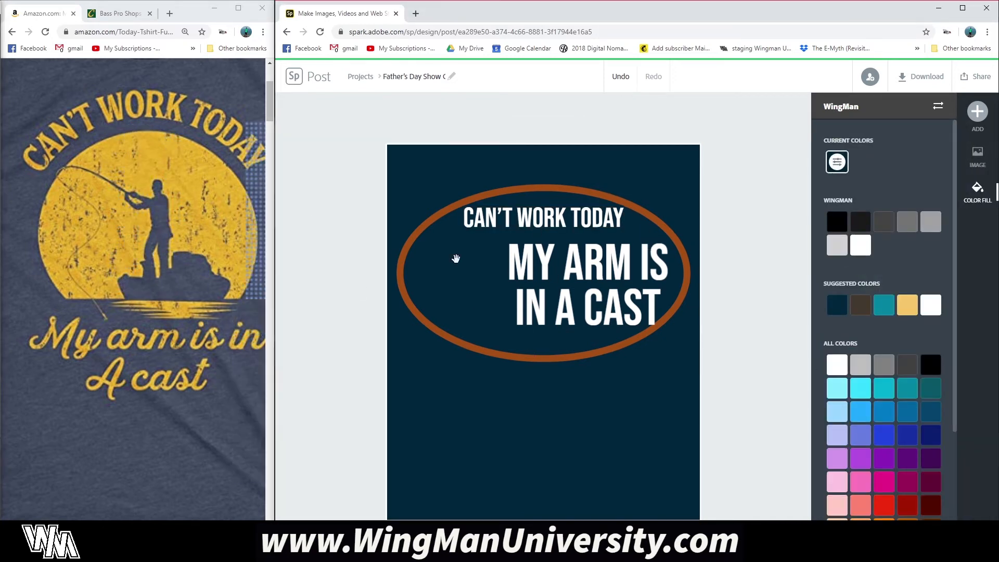
- Show the Bass Pro Shops shirt for reference, then search icons for "fishing" and add the standing fisherman with a bent rod
{"action": "left_click", "coordinate": [111, 20]}
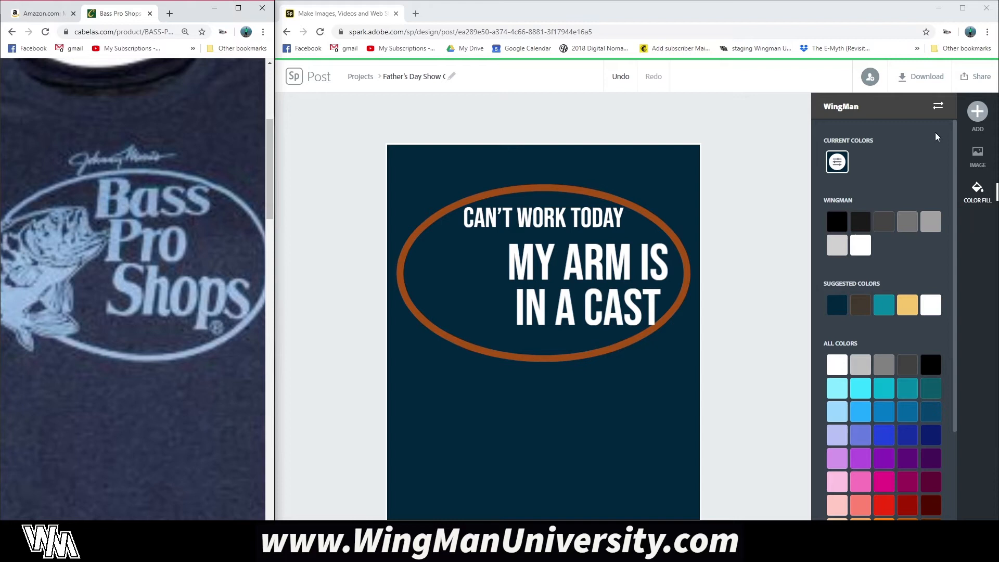
{"action": "left_click", "coordinate": [977, 112]}
{"action": "left_click", "coordinate": [904, 119]}
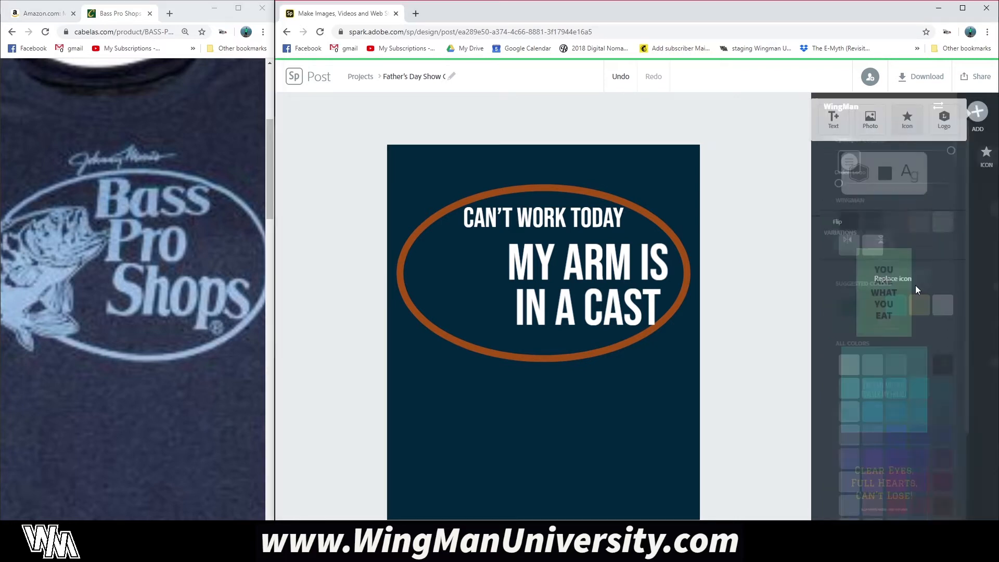
{"action": "double_click", "coordinate": [859, 154]}
{"action": "type", "text": "fishing"}
{"action": "key", "text": "Return"}
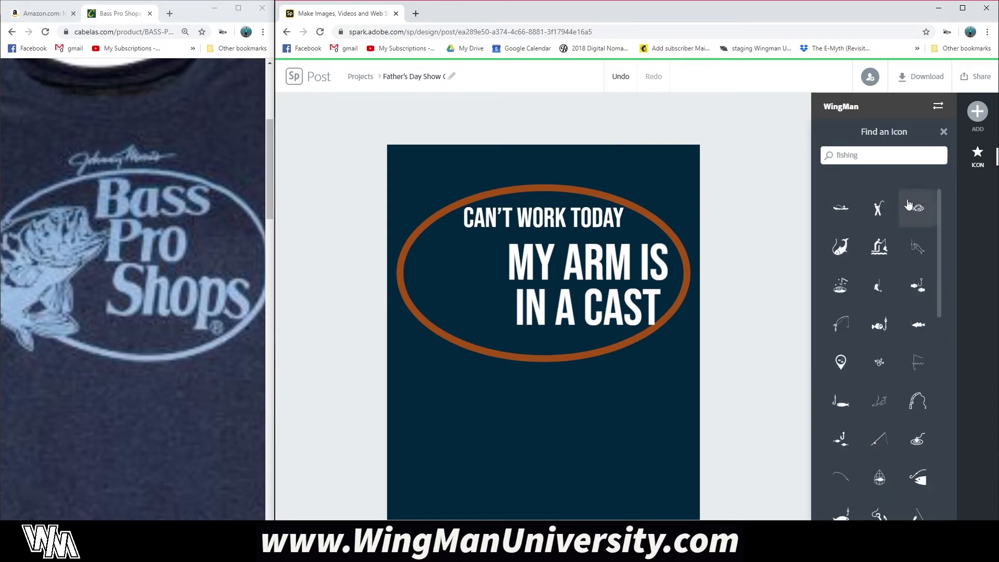
{"action": "left_click", "coordinate": [878, 210]}
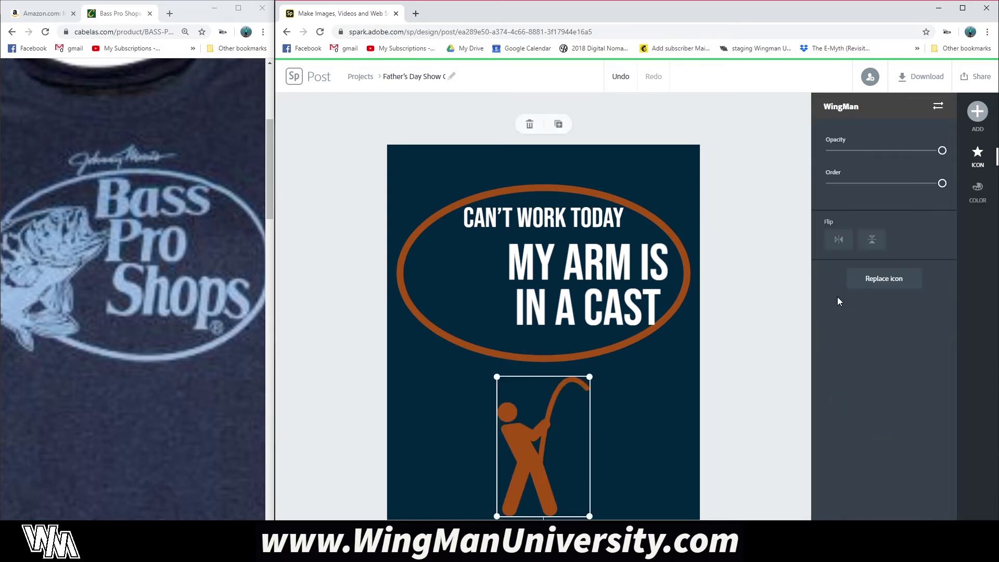
- Enlarge the fisherman icon and place it over the left side of the oval, with the rod rising above the outline
{"action": "left_click_drag", "start_coordinate": [589, 377], "coordinate": [634, 339]}
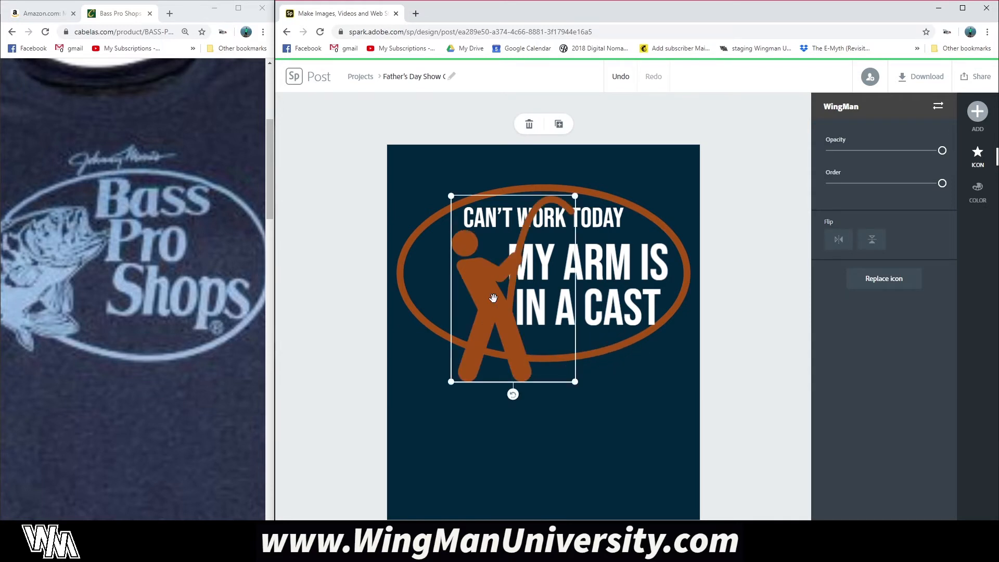
{"action": "left_click_drag", "start_coordinate": [491, 295], "coordinate": [456, 294]}
{"action": "left_click_drag", "start_coordinate": [539, 185], "coordinate": [560, 161]}
{"action": "mouse_move", "coordinate": [453, 274]}
{"action": "left_mouse_down"}
{"action": "mouse_move", "coordinate": [455, 260]}
{"action": "mouse_move", "coordinate": [448, 275]}
{"action": "left_mouse_up"}
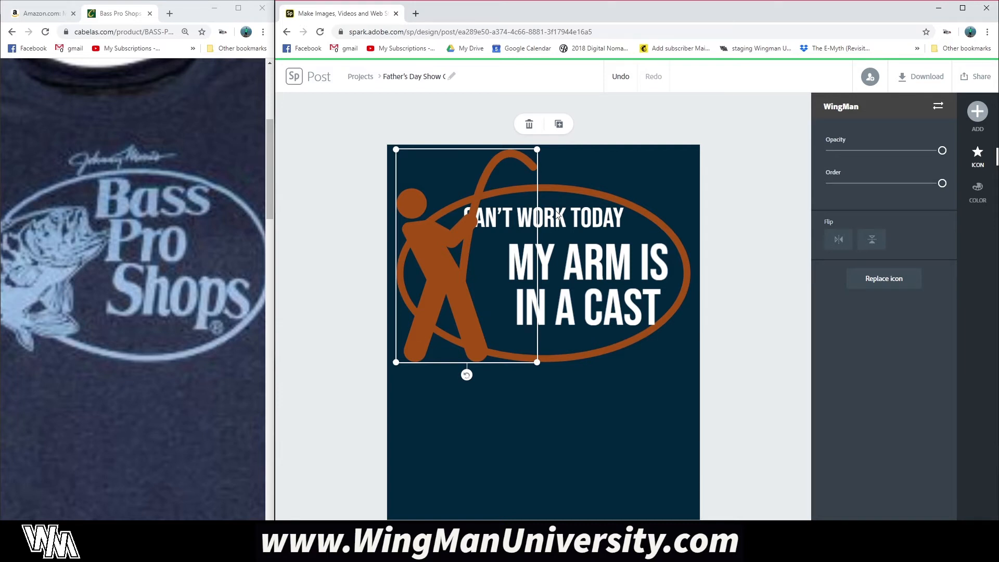
- Shrink "Can't Work Today" to a size of about 334 and place it just right of the fishing rod
{"action": "left_click", "coordinate": [569, 212]}
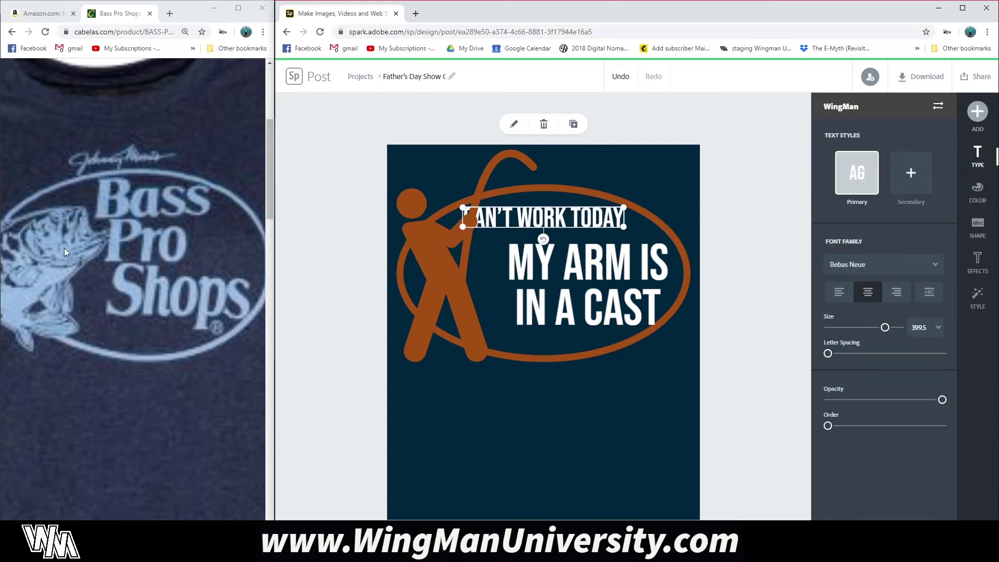
{"action": "left_click_drag", "start_coordinate": [624, 227], "coordinate": [598, 224]}
{"action": "left_click_drag", "start_coordinate": [527, 216], "coordinate": [545, 211]}
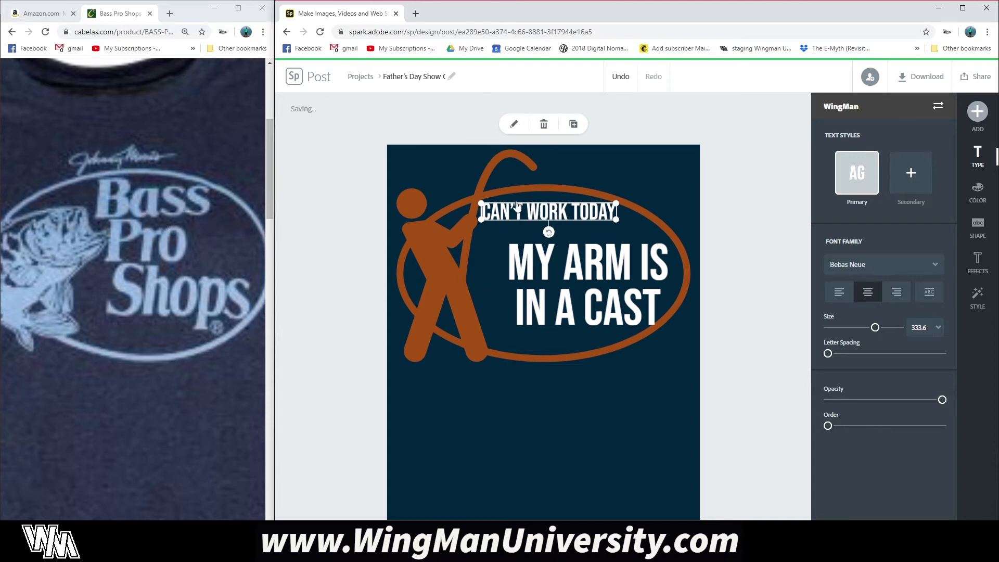
- Enlarge "My Arm is in A Cast" to a size of about 869 and fit it inside the oval beside the fisherman
{"action": "left_click", "coordinate": [576, 315]}
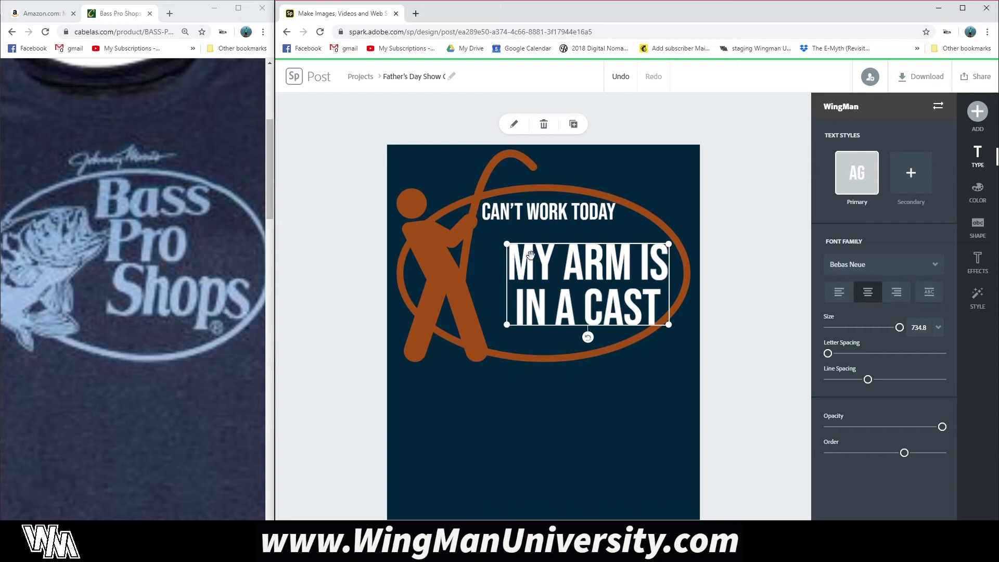
{"action": "left_click_drag", "start_coordinate": [508, 245], "coordinate": [461, 221]}
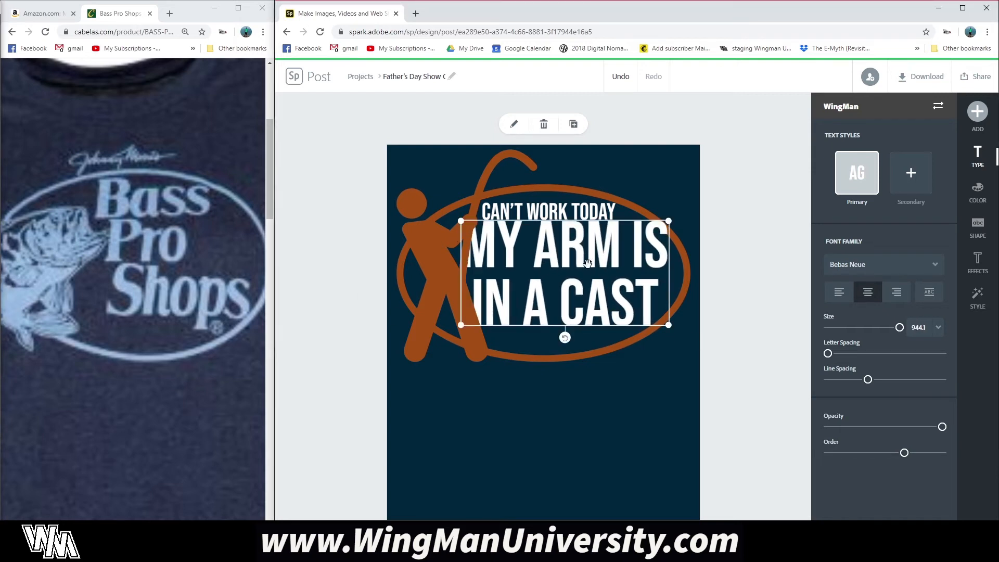
{"action": "left_click", "coordinate": [560, 262]}
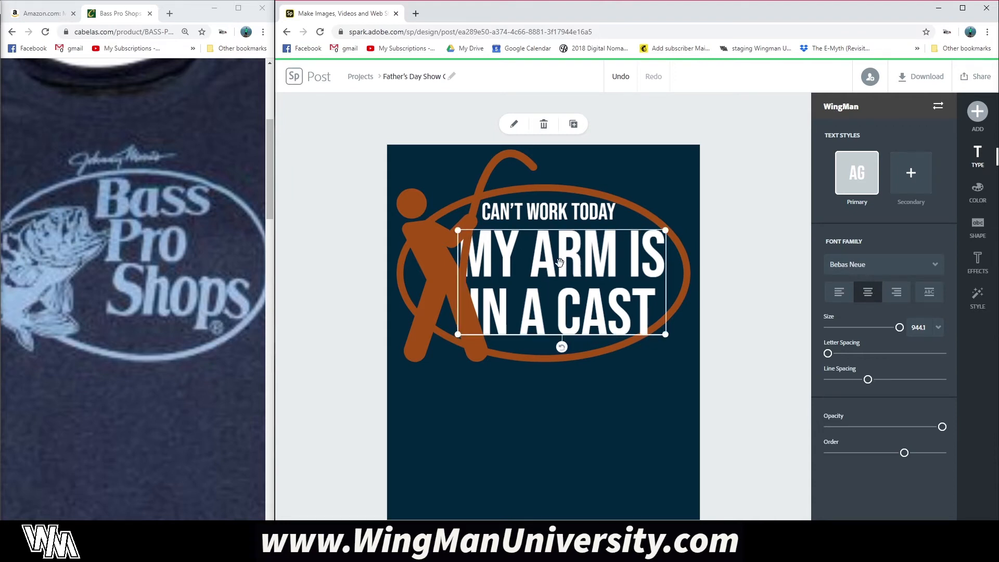
{"action": "left_click_drag", "start_coordinate": [665, 231], "coordinate": [648, 239]}
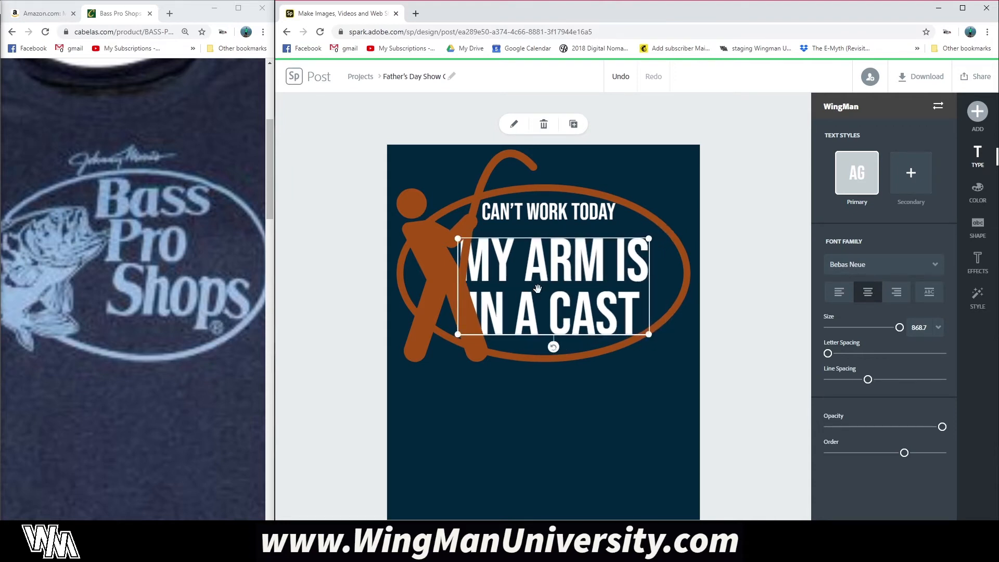
{"action": "left_click_drag", "start_coordinate": [521, 297], "coordinate": [545, 294]}
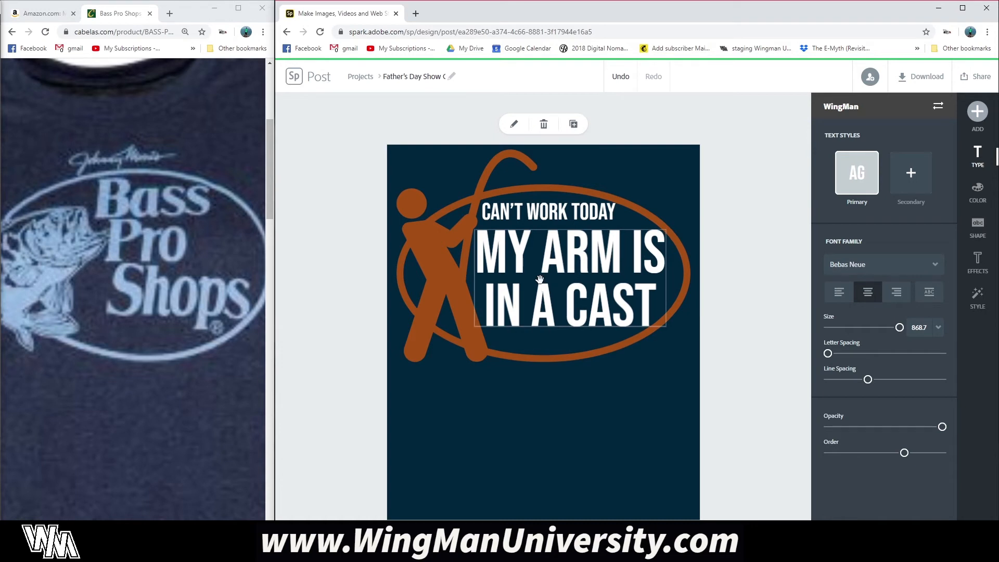
{"action": "left_click", "coordinate": [586, 221]}
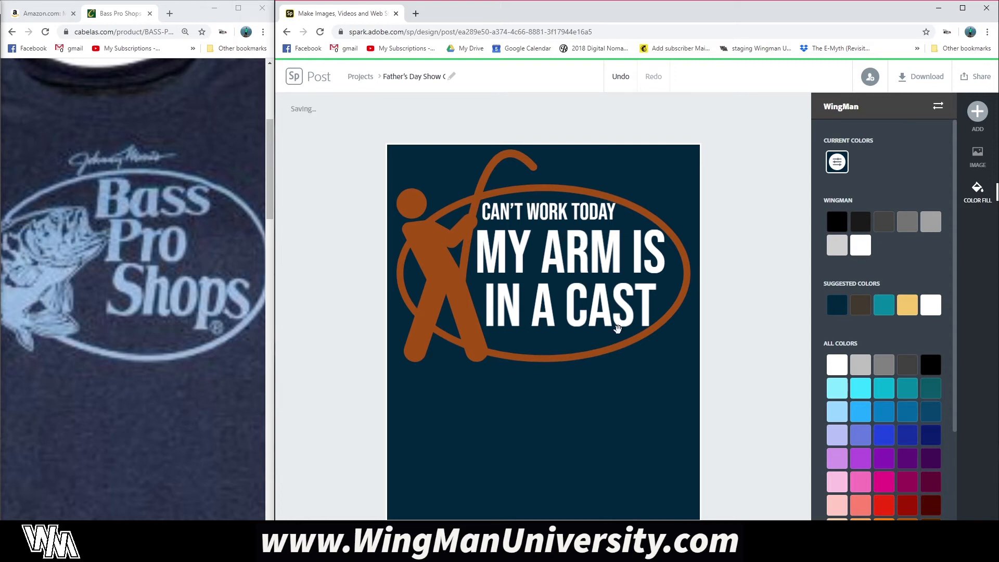
{"action": "left_click", "coordinate": [618, 329]}
{"action": "left_click", "coordinate": [713, 185]}
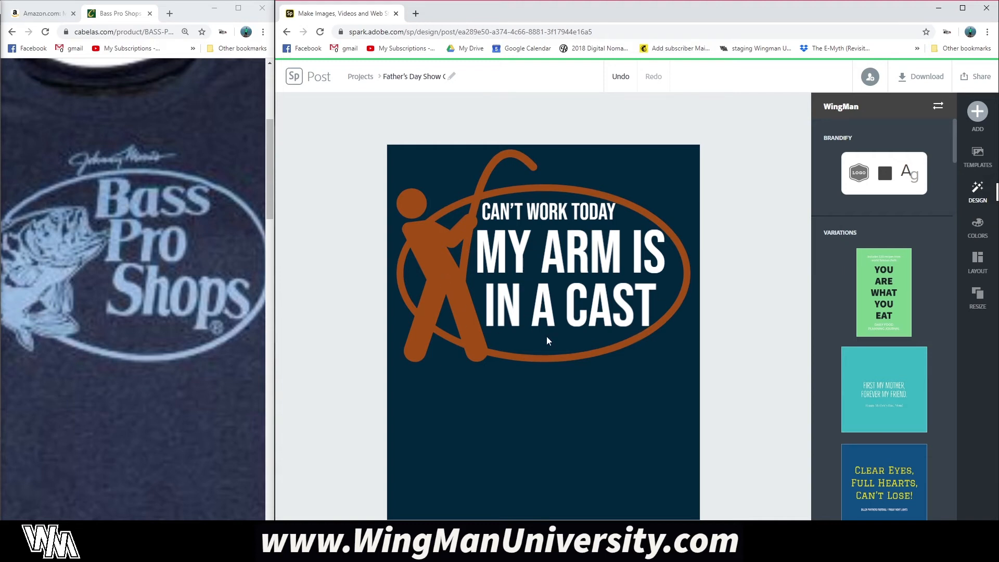
- Nudge the "My Arm is in A Cast" text slightly left and down within the oval
{"action": "left_click", "coordinate": [562, 303]}
{"action": "key", "text": "Left"}
{"action": "key", "text": "Left"}
{"action": "key", "text": "Left"}
{"action": "key", "text": "Left"}
{"action": "key", "text": "Left"}
{"action": "key", "text": "Down"}
{"action": "key", "text": "Down"}
{"action": "left_click", "coordinate": [680, 376]}
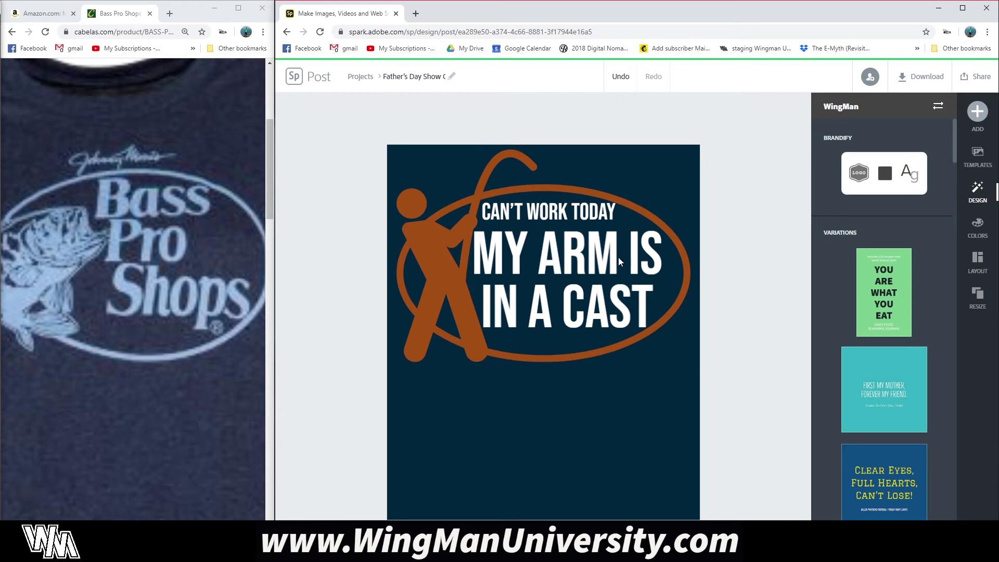
{"action": "left_click", "coordinate": [433, 249]}
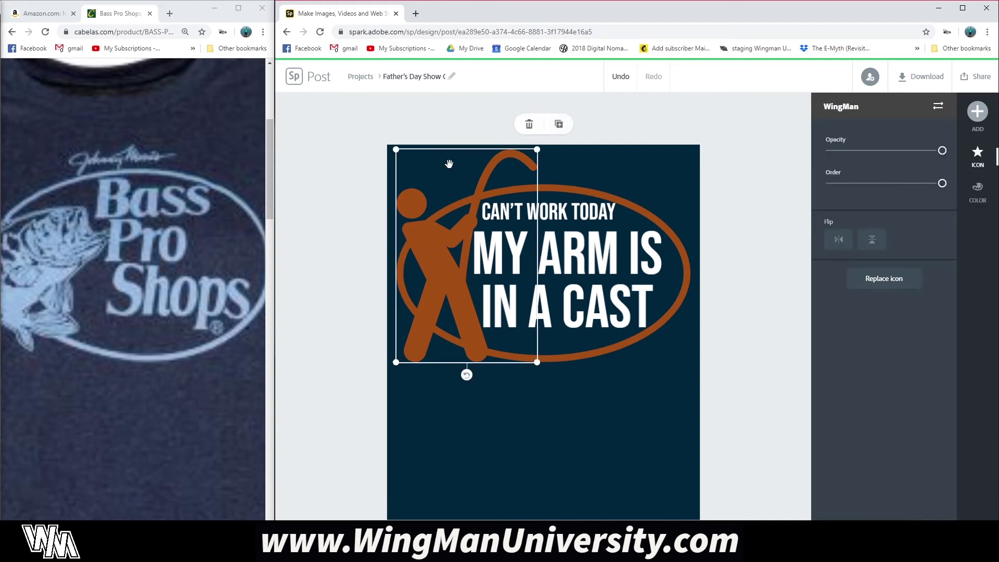
{"action": "left_click", "coordinate": [448, 273]}
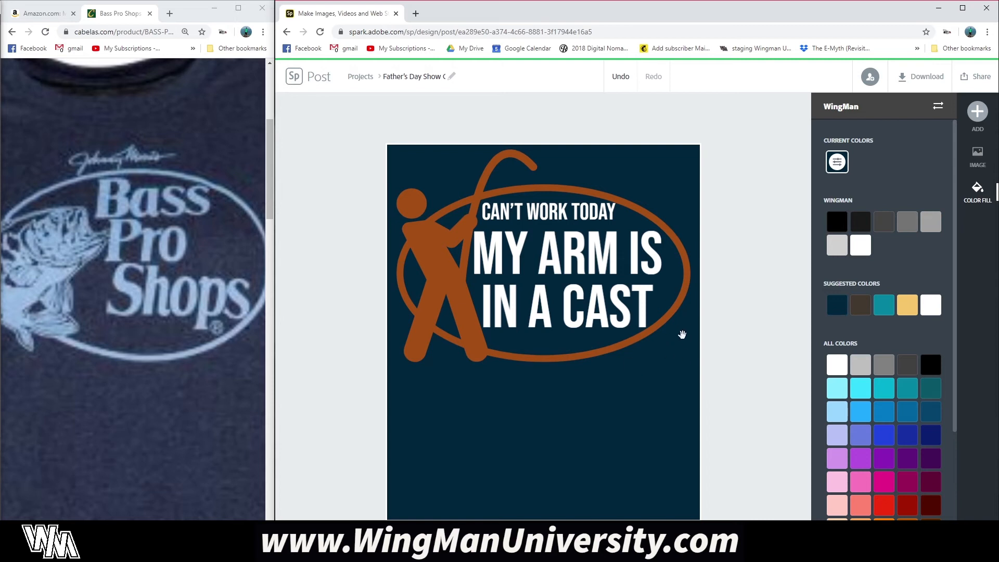
- Add the fishing bobber icon with water ripples from the "fishing" icons and shrink it below the oval
{"action": "left_click", "coordinate": [977, 111]}
{"action": "left_click", "coordinate": [901, 118]}
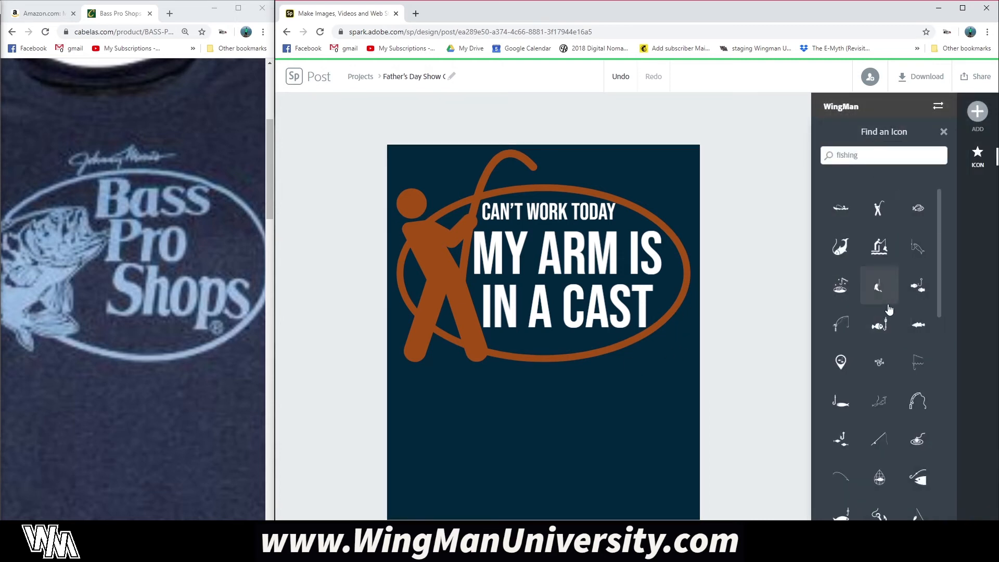
{"action": "scroll", "coordinate": [887, 291], "scroll_direction": "down", "scroll_amount": 10}
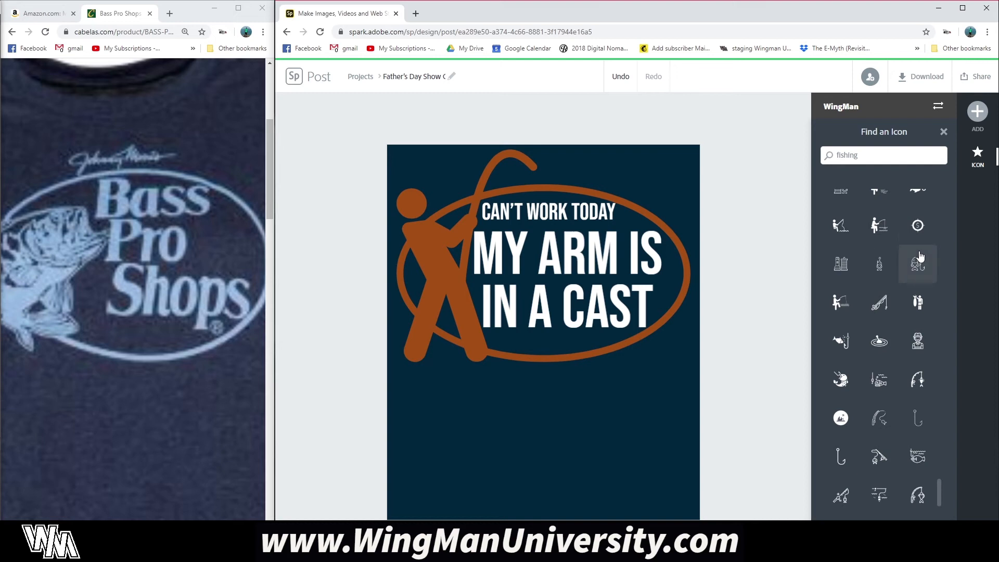
{"action": "left_click", "coordinate": [882, 344]}
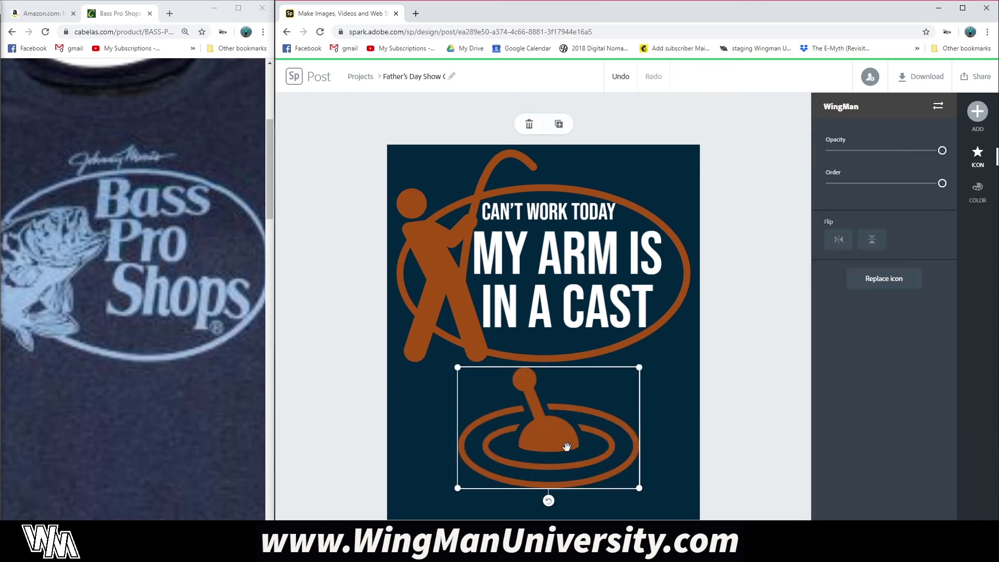
{"action": "left_click_drag", "start_coordinate": [639, 368], "coordinate": [572, 418]}
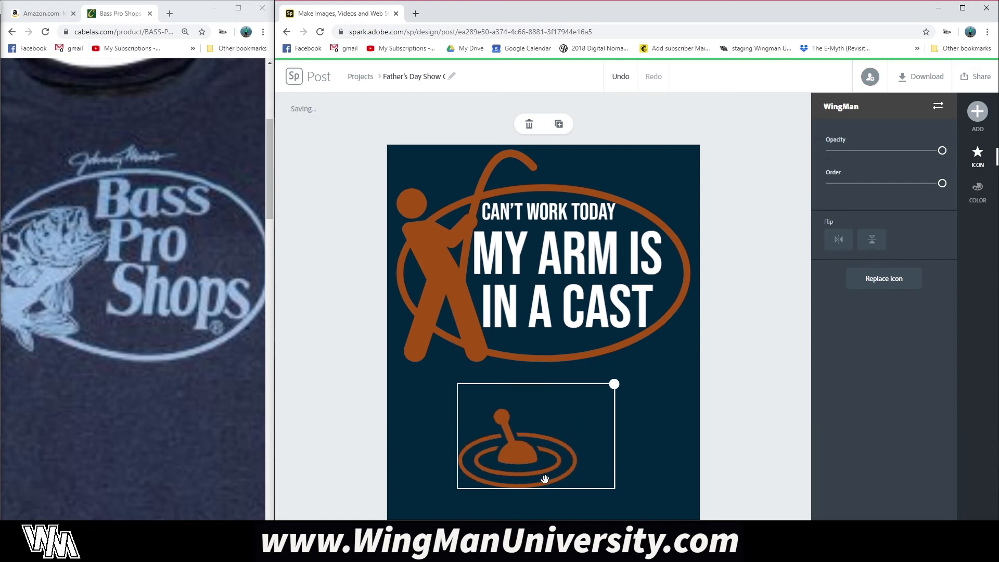
- Move the bobber icon onto the oval's lower right edge, tilt it slightly counterclockwise and shrink it to fit beside the text
{"action": "left_click_drag", "start_coordinate": [509, 467], "coordinate": [645, 355]}
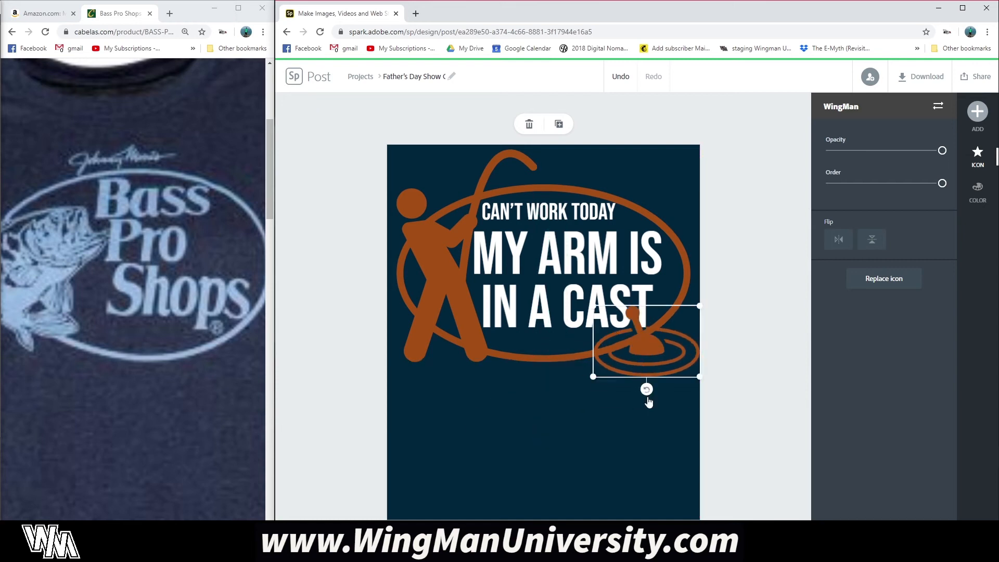
{"action": "left_click_drag", "start_coordinate": [647, 390], "coordinate": [651, 393]}
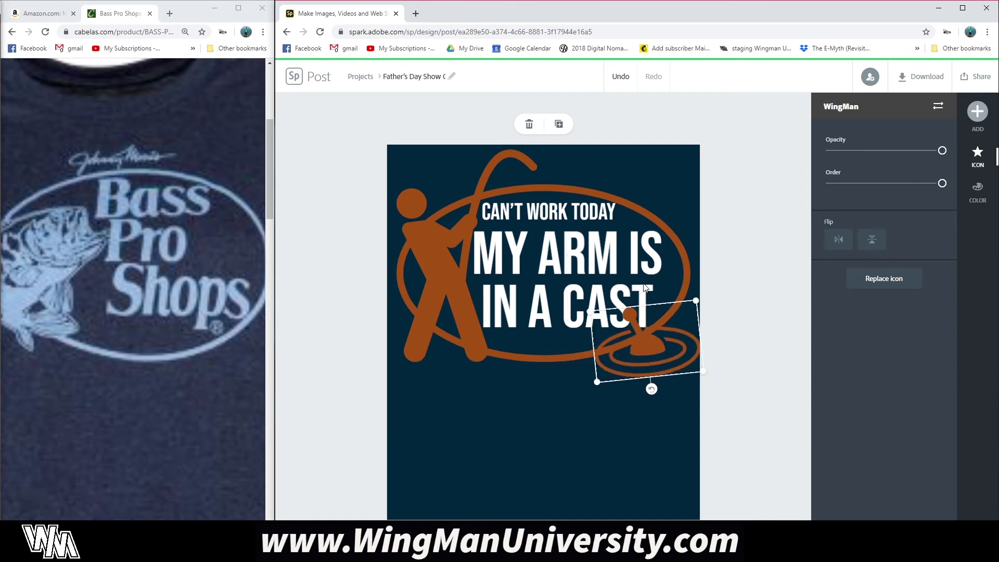
{"action": "left_click_drag", "start_coordinate": [696, 300], "coordinate": [657, 333]}
{"action": "left_click_drag", "start_coordinate": [626, 362], "coordinate": [659, 351]}
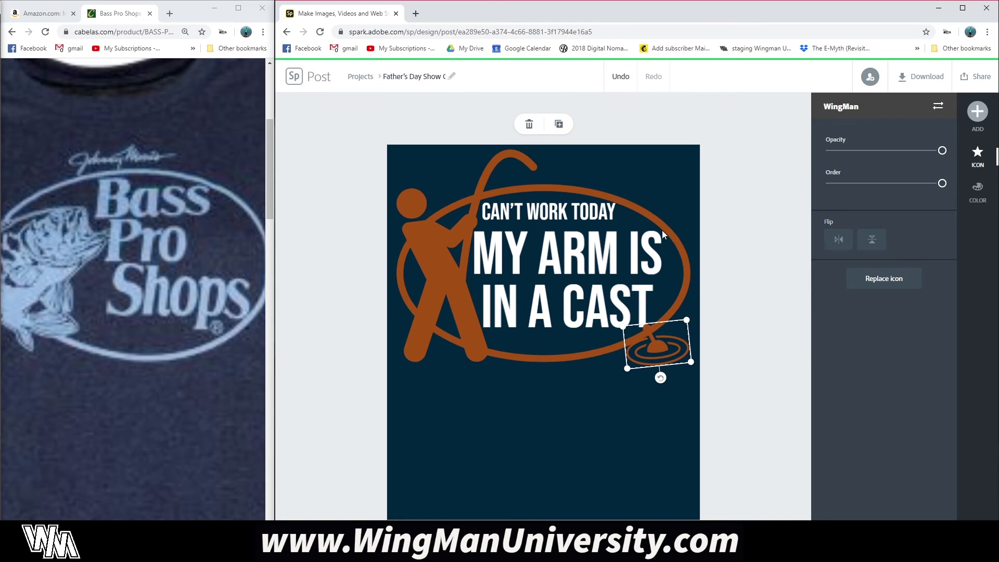
{"action": "left_click", "coordinate": [152, 341]}
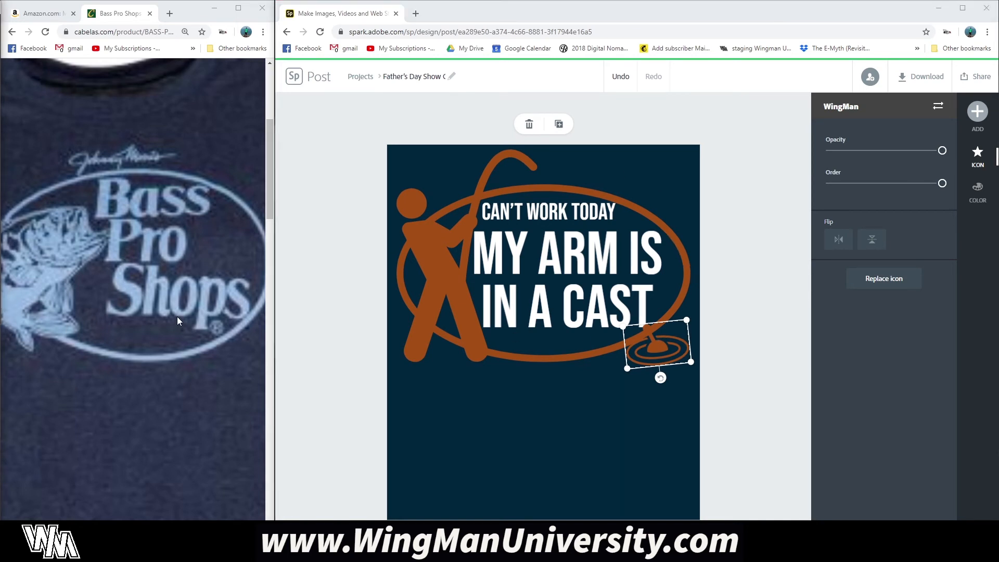
- Recolor the oval light cyan, trying the darker turquoise and bright cyan shades first
{"action": "left_click", "coordinate": [636, 210]}
{"action": "left_click", "coordinate": [979, 199]}
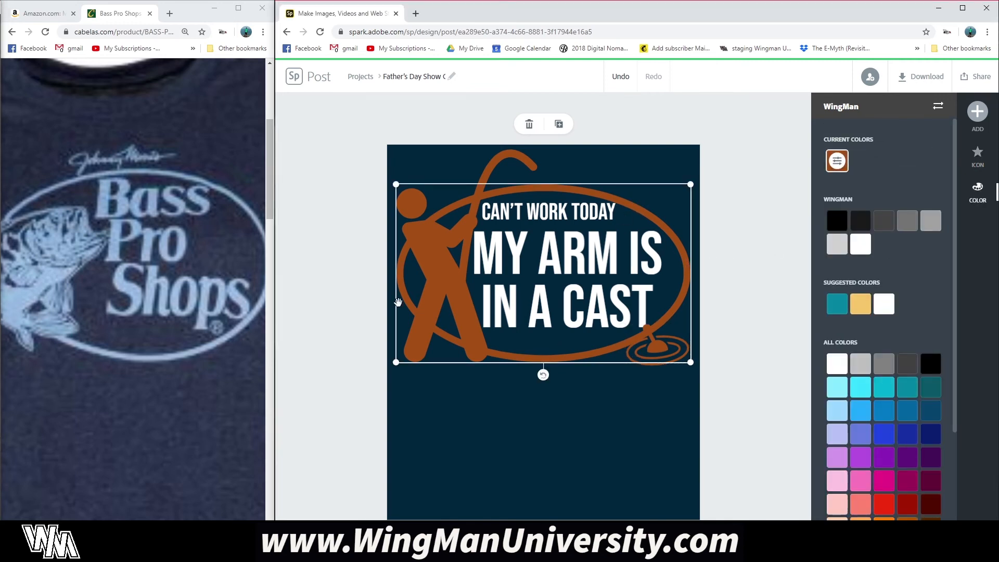
{"action": "left_click", "coordinate": [882, 387]}
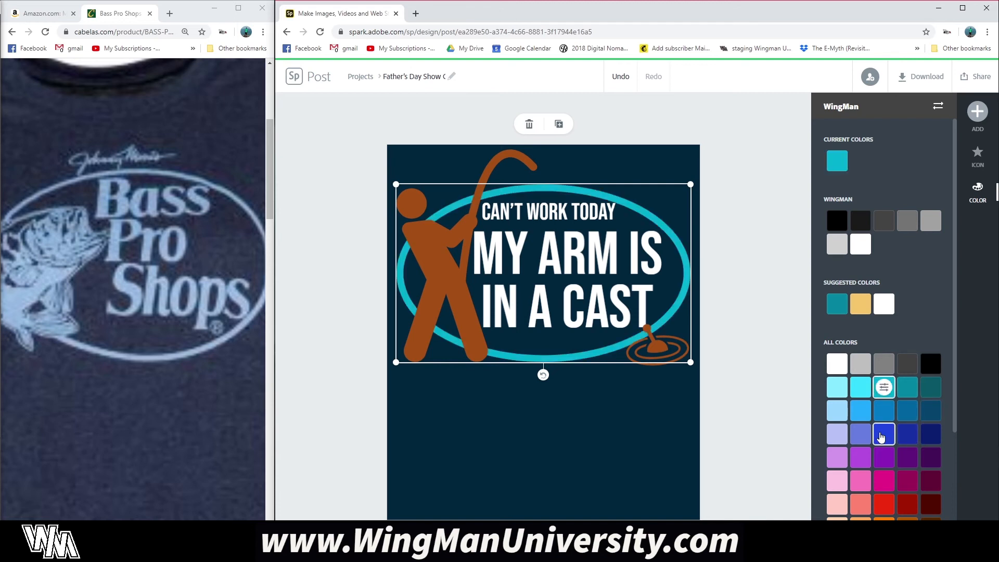
{"action": "left_click", "coordinate": [860, 387]}
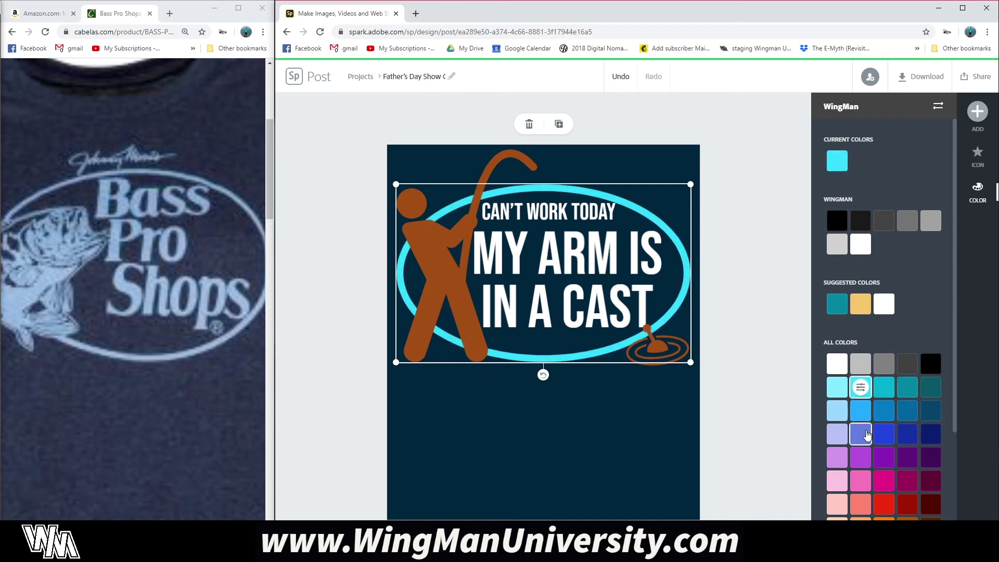
{"action": "left_click", "coordinate": [838, 387]}
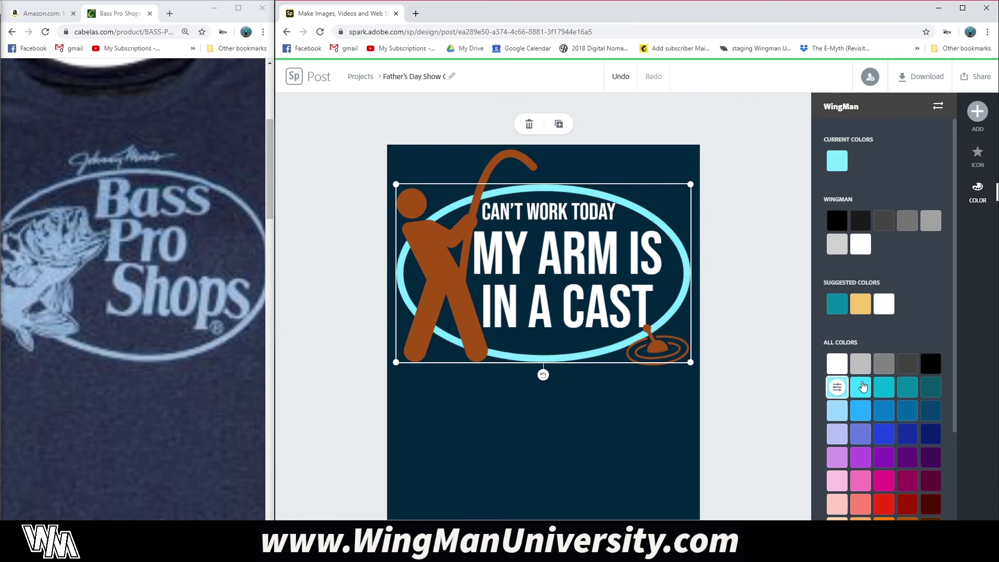
- Recolor the fisherman and the bobber in the oval's light cyan, and shrink the bobber to sit just outside the oval's lower right edge
{"action": "left_click", "coordinate": [424, 265]}
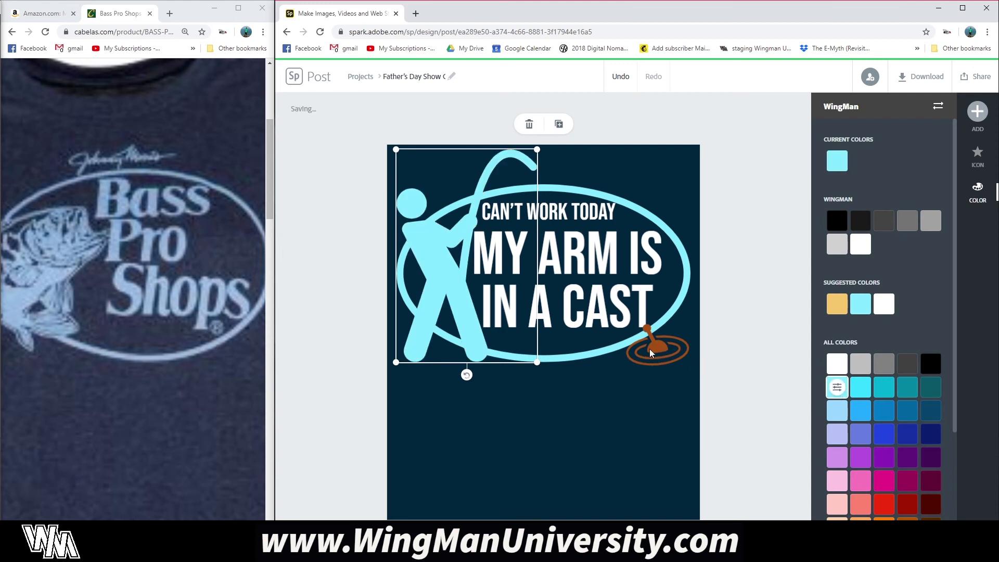
{"action": "left_click", "coordinate": [651, 352]}
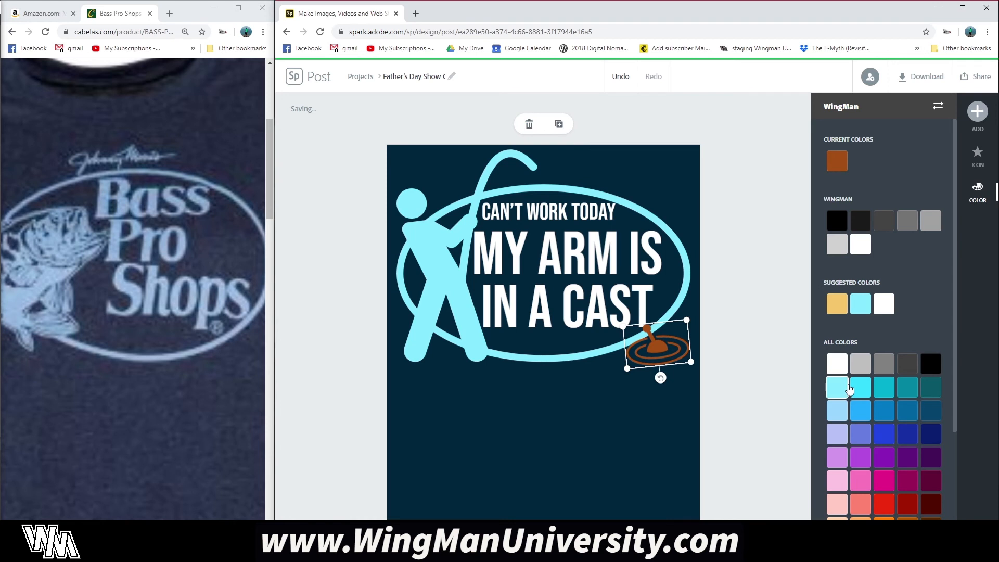
{"action": "left_click", "coordinate": [838, 387]}
{"action": "left_click_drag", "start_coordinate": [687, 320], "coordinate": [671, 350]}
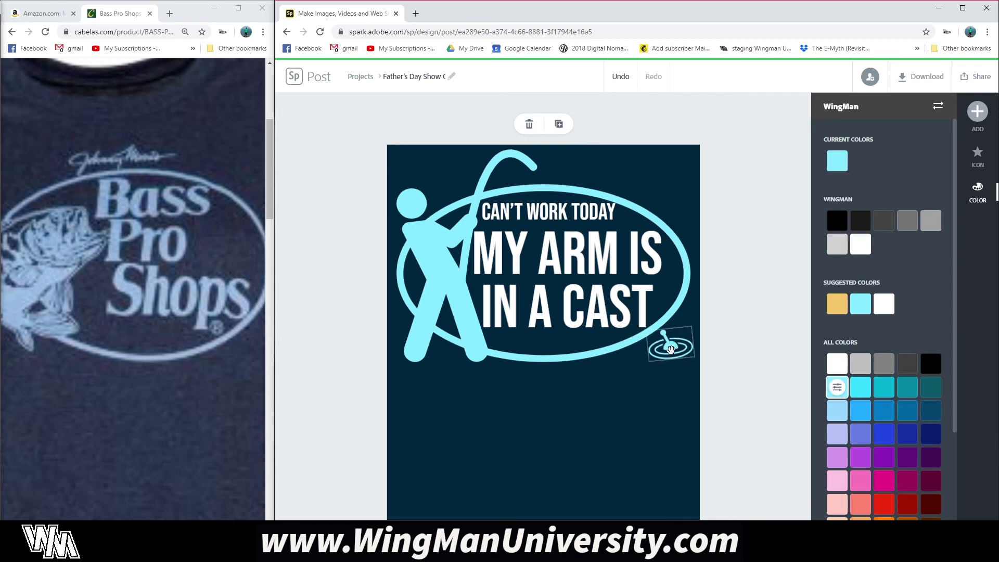
{"action": "left_click", "coordinate": [618, 463]}
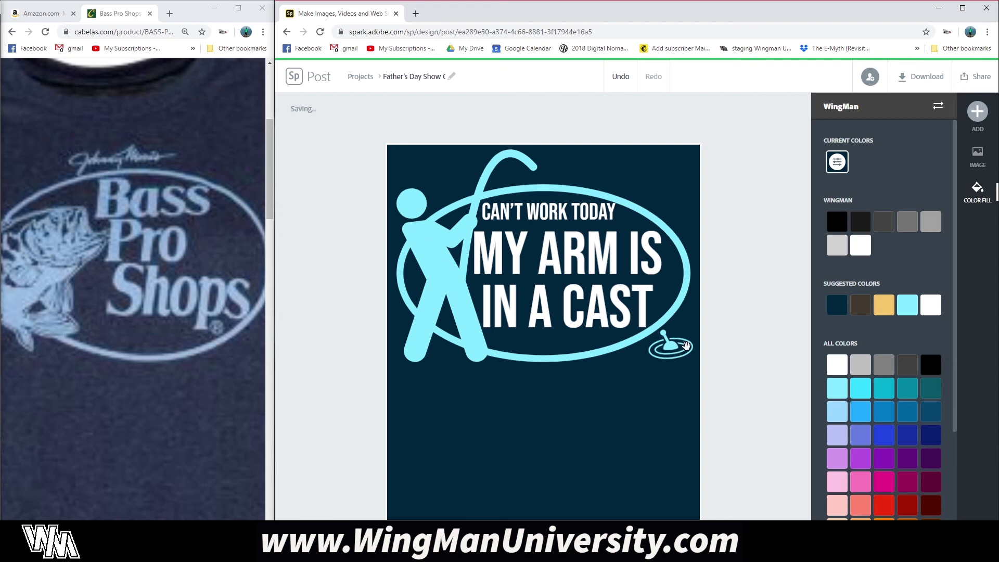
- Try enlarging the bobber and moving it back so it overlaps the oval's lower right edge
{"action": "left_click", "coordinate": [670, 344]}
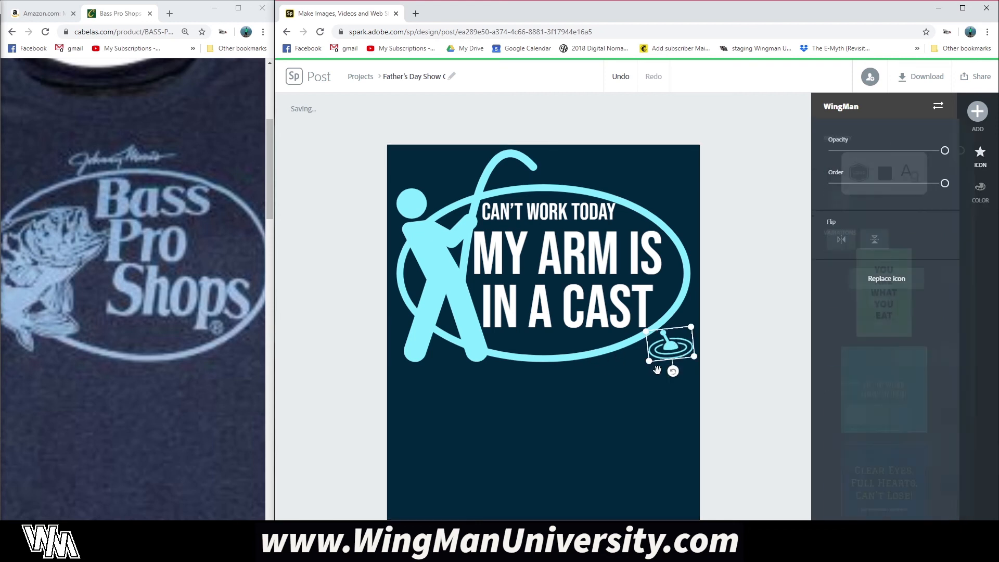
{"action": "left_click_drag", "start_coordinate": [691, 327], "coordinate": [723, 305]}
{"action": "left_click_drag", "start_coordinate": [682, 344], "coordinate": [658, 352]}
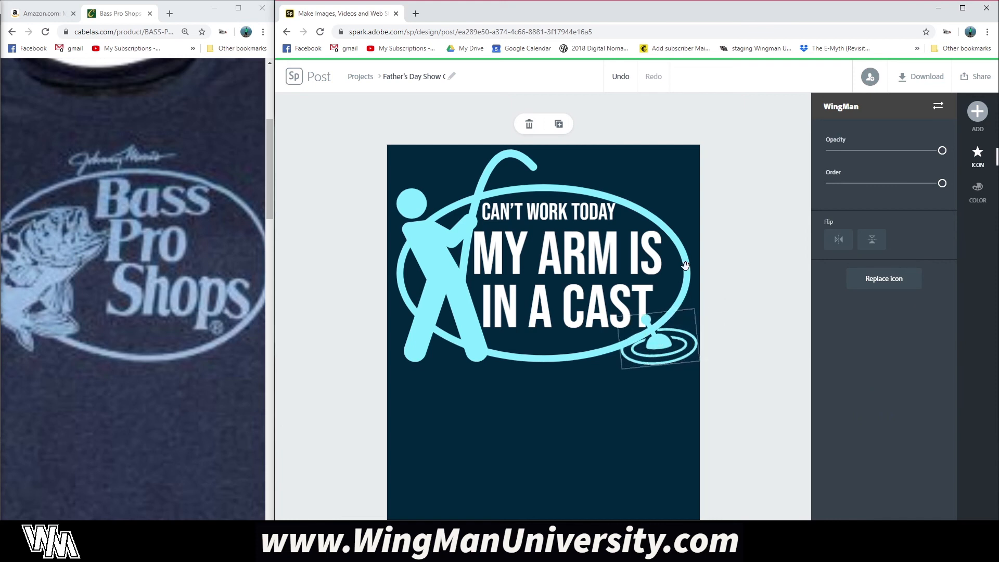
- Try recoloring the oval white to set it apart from the light cyan icons
{"action": "left_click", "coordinate": [686, 260]}
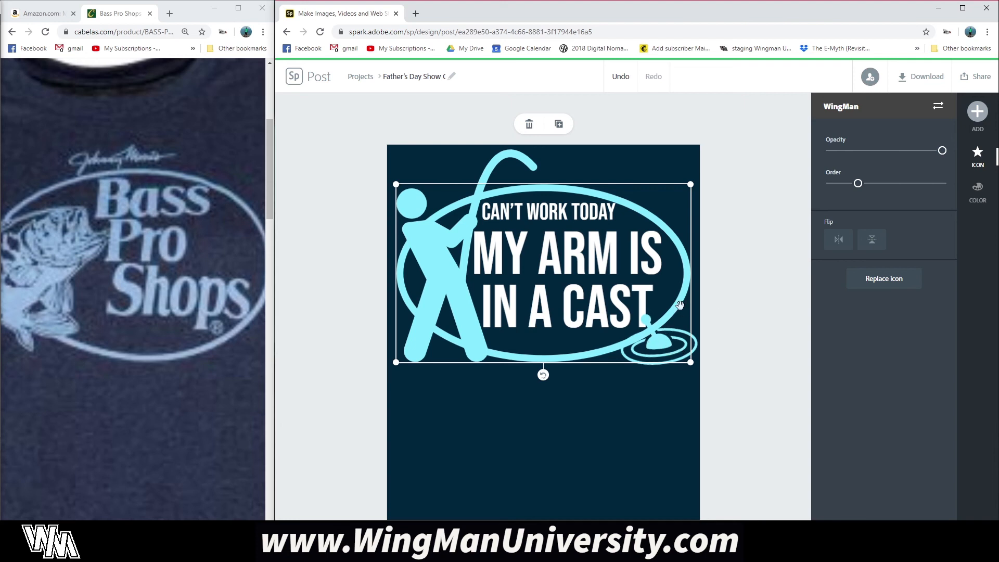
{"action": "left_click", "coordinate": [978, 191]}
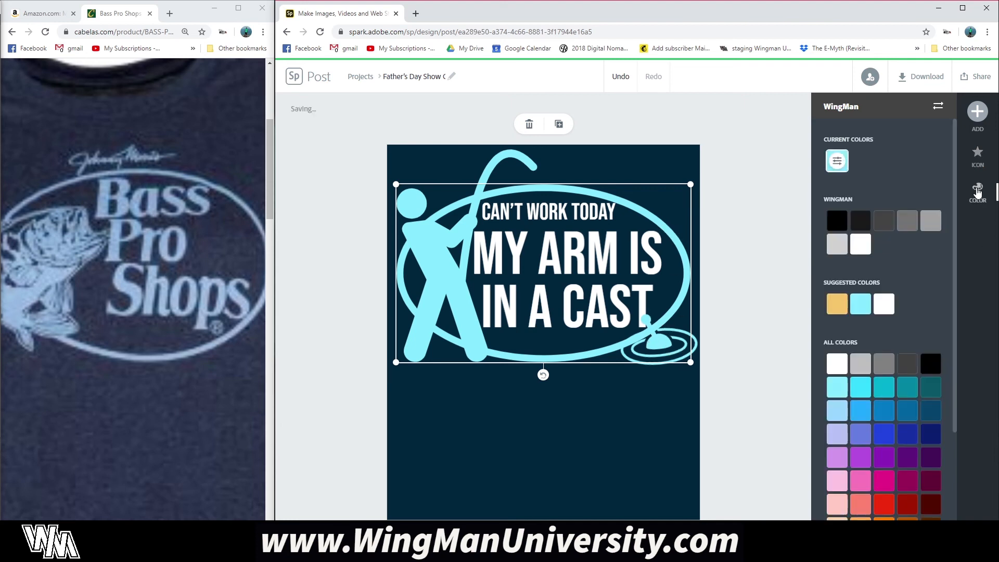
{"action": "left_click", "coordinate": [837, 363]}
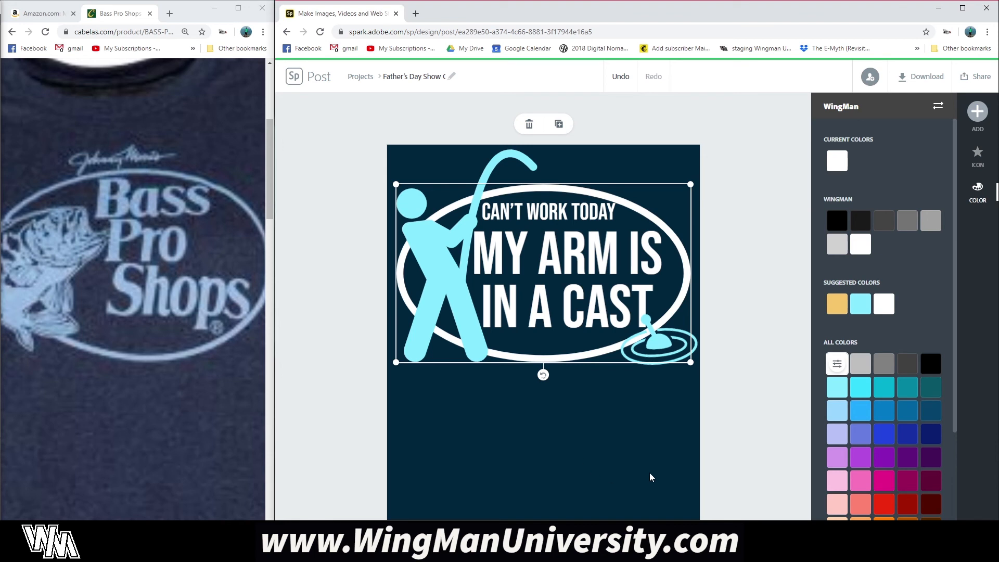
{"action": "left_click", "coordinate": [682, 458]}
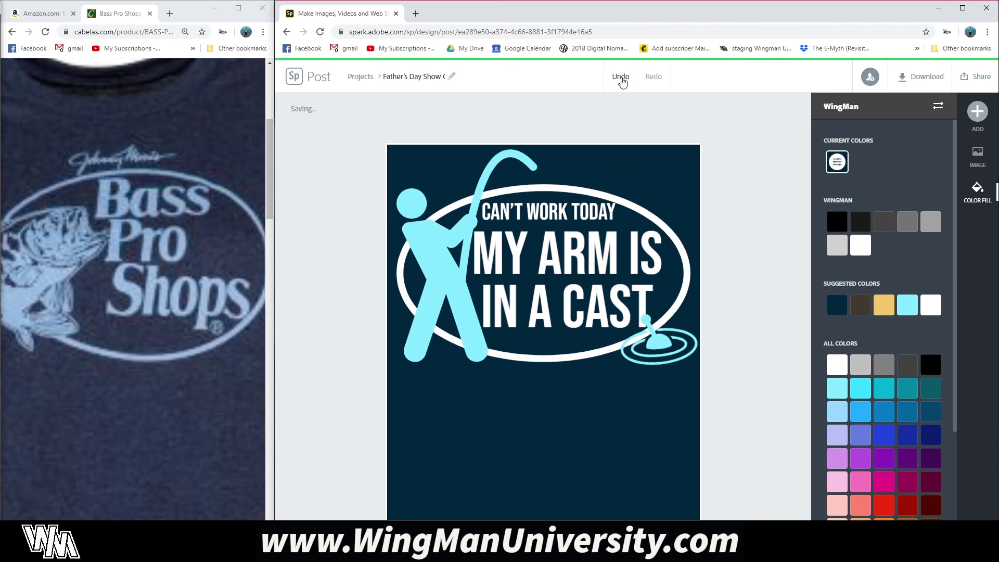
- Undo the oval's white recoloring together with the bobber's last move and enlargement, then deselect the icon
{"action": "left_click", "coordinate": [620, 78]}
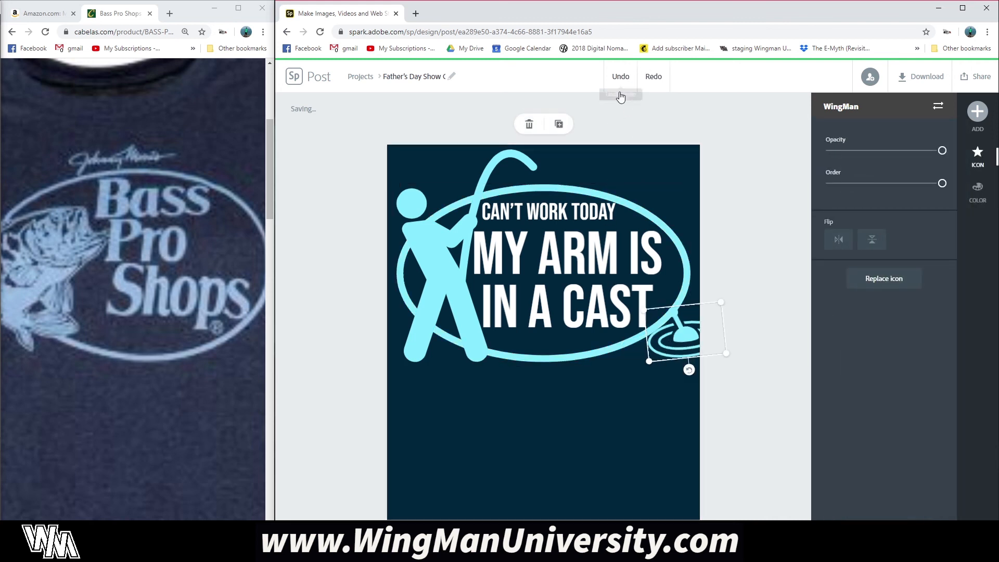
{"action": "key", "text": "ctrl+z"}
{"action": "left_click", "coordinate": [656, 411]}
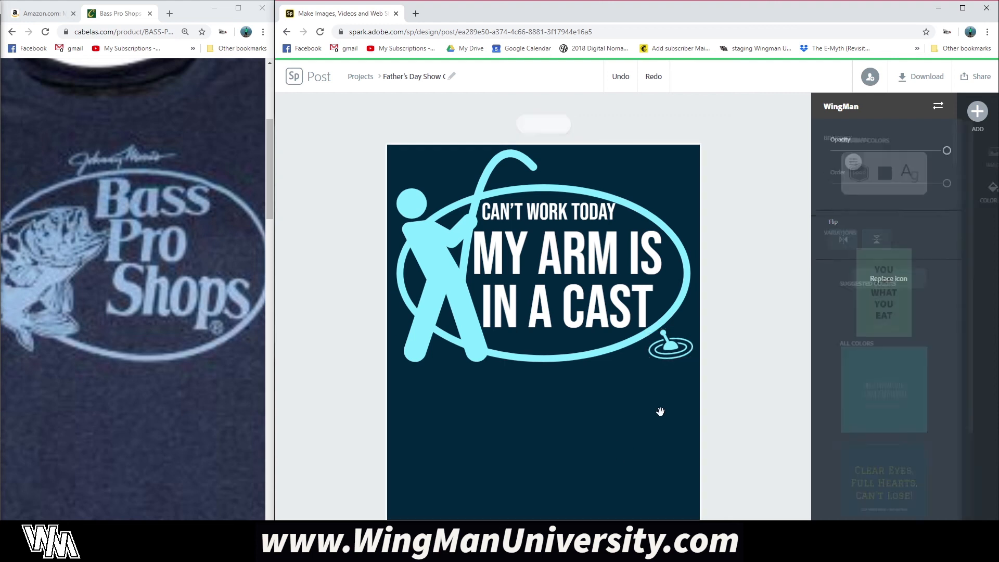